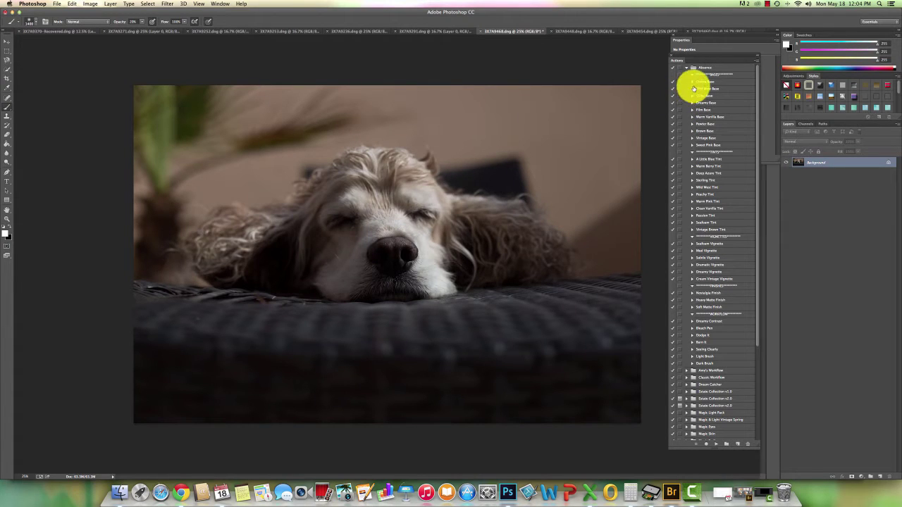
Step: Run the Drama Base action on the dog photo and hide its Seeing Clearly, Dramatic Vignette and Extra Contrast layers
click(709, 83)
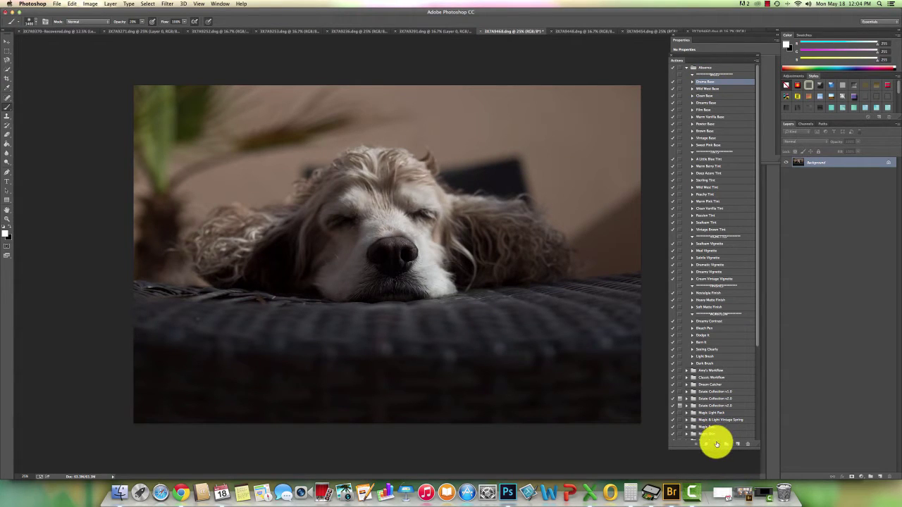
click(717, 442)
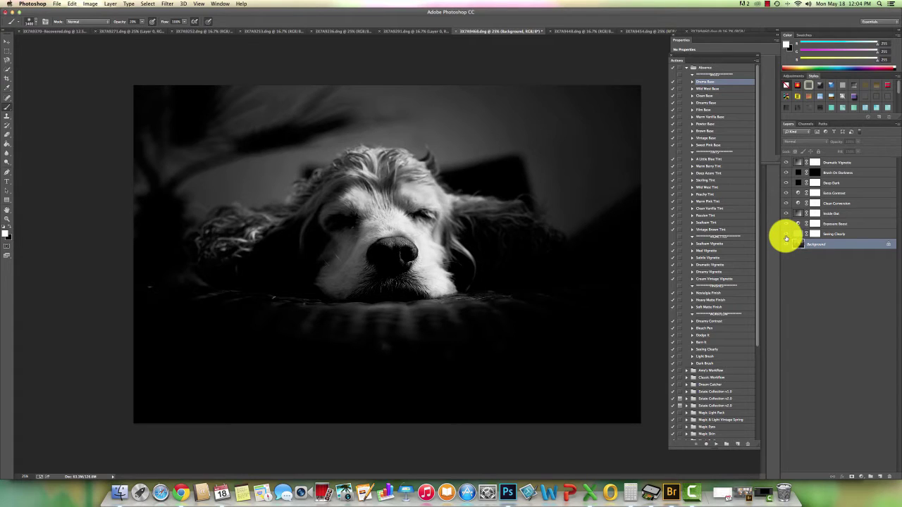
click(786, 235)
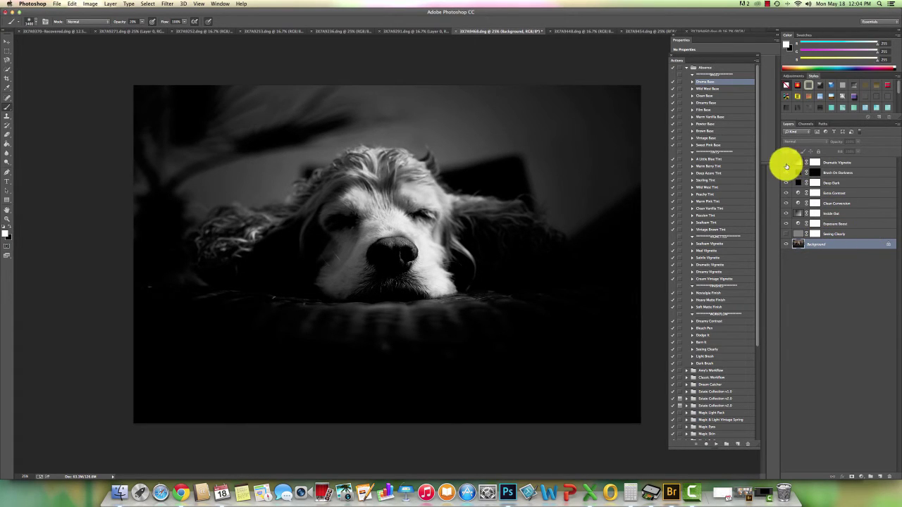
click(787, 167)
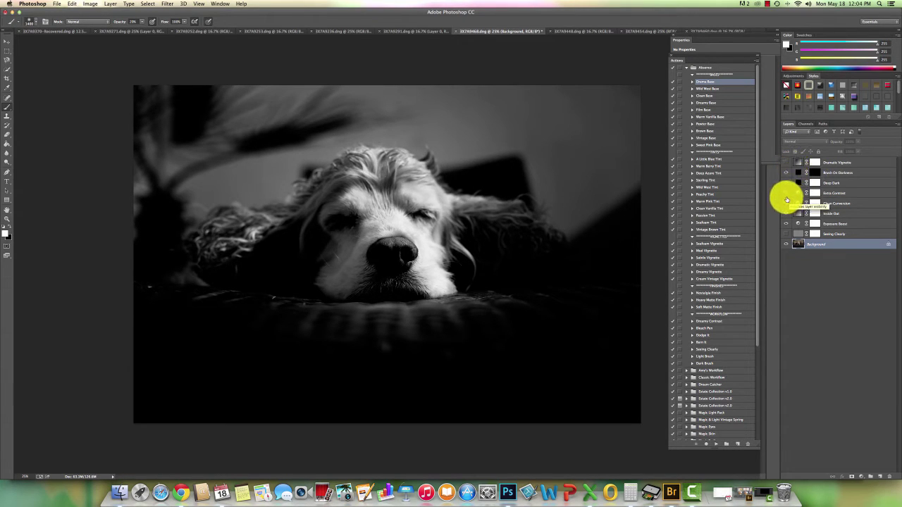
click(786, 200)
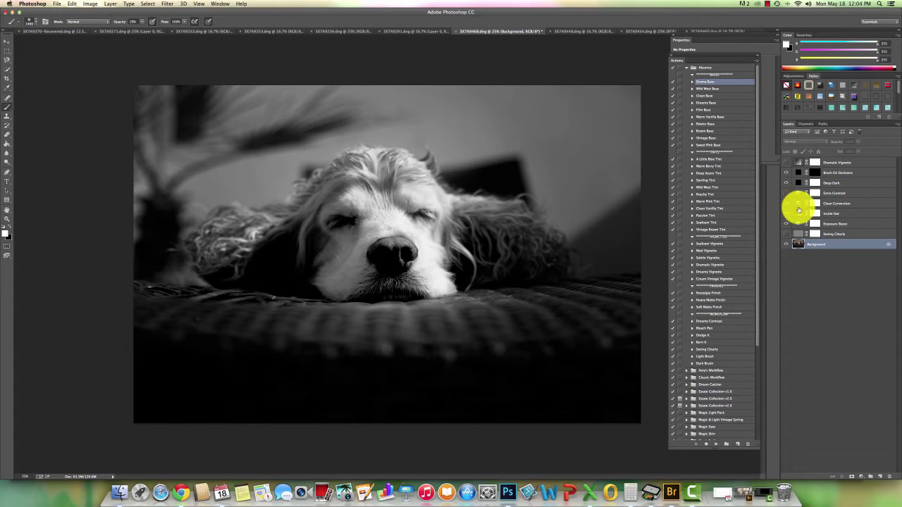
Step: Paint white on the Brush On Darkness mask over the background around the dog, finishing with a smaller, low-opacity brush
click(817, 172)
click(815, 175)
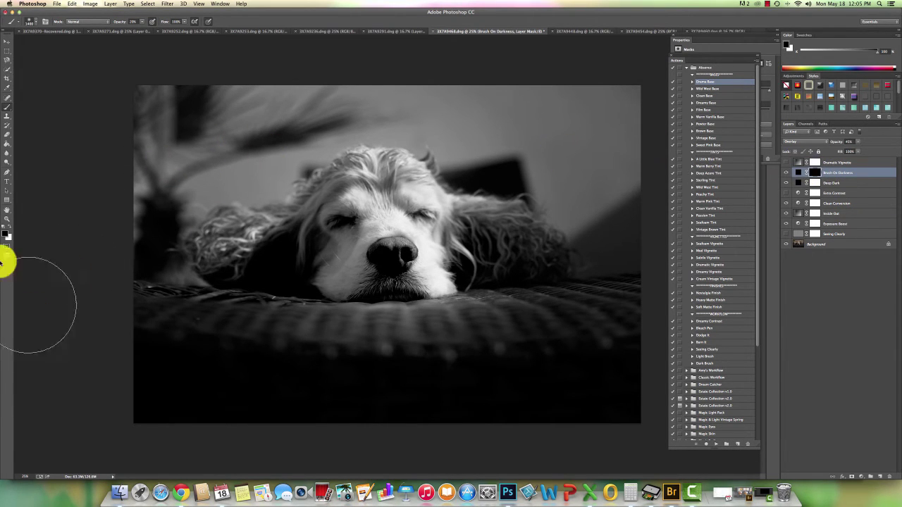
click(11, 229)
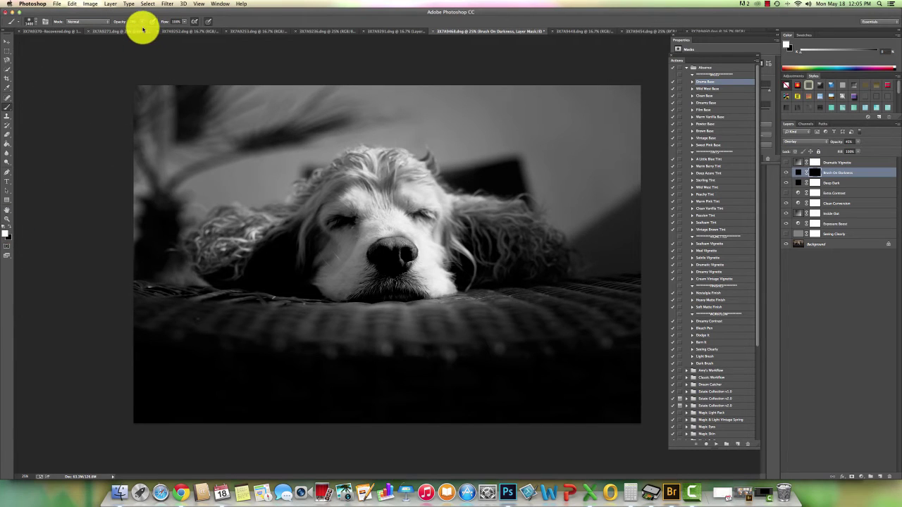
drag(142, 28, 150, 24)
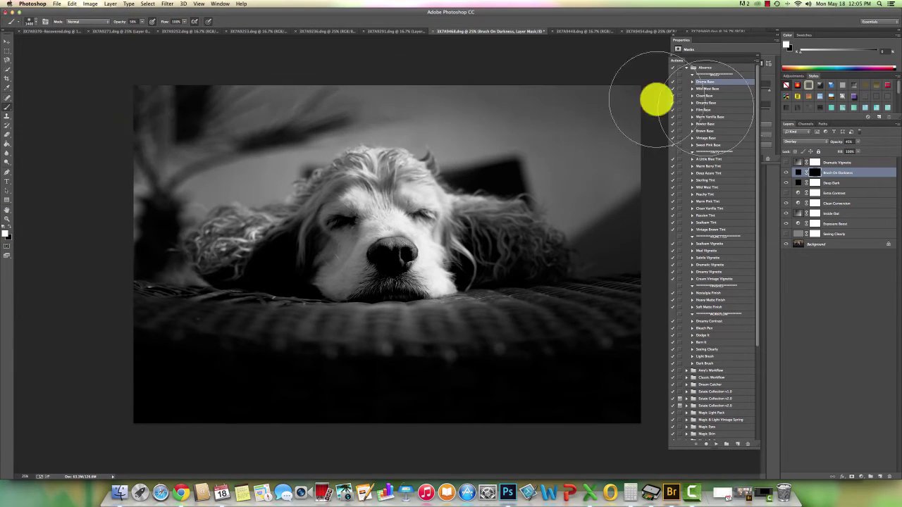
mouse_move(520, 125)
mouse_down()
mouse_move(613, 170)
mouse_move(604, 190)
mouse_move(589, 172)
mouse_move(516, 153)
mouse_move(395, 98)
mouse_move(316, 95)
mouse_move(260, 143)
mouse_move(287, 123)
mouse_move(130, 172)
mouse_move(113, 262)
mouse_move(114, 101)
mouse_move(155, 79)
mouse_move(139, 163)
mouse_move(160, 122)
mouse_move(300, 76)
mouse_move(258, 148)
mouse_move(262, 132)
mouse_move(215, 133)
mouse_move(163, 207)
mouse_move(213, 91)
mouse_move(387, 79)
mouse_move(472, 129)
mouse_move(396, 98)
mouse_move(478, 126)
mouse_move(570, 108)
mouse_move(616, 154)
mouse_move(616, 209)
mouse_move(612, 225)
mouse_move(605, 200)
mouse_move(544, 148)
mouse_move(480, 143)
mouse_move(424, 76)
mouse_move(291, 90)
mouse_move(253, 110)
mouse_move(261, 152)
mouse_up()
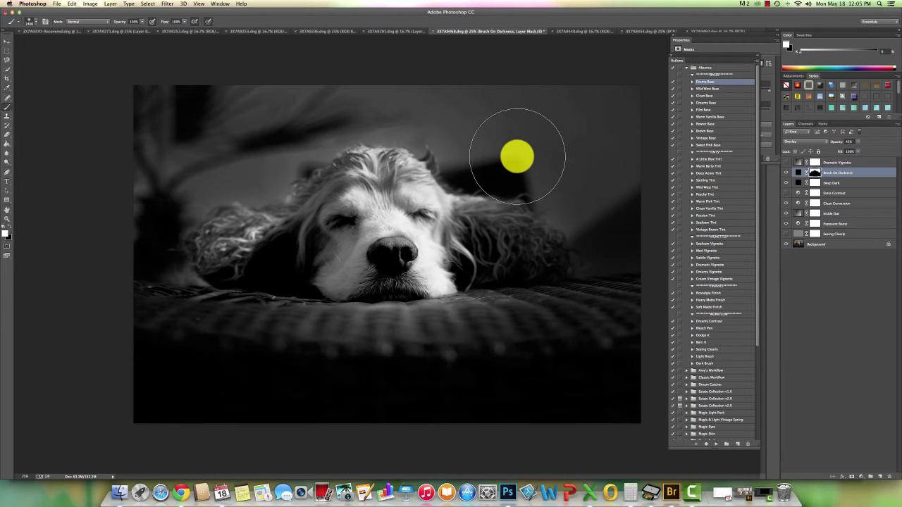
drag(143, 22, 119, 29)
key(bracketleft)
key(bracketleft)
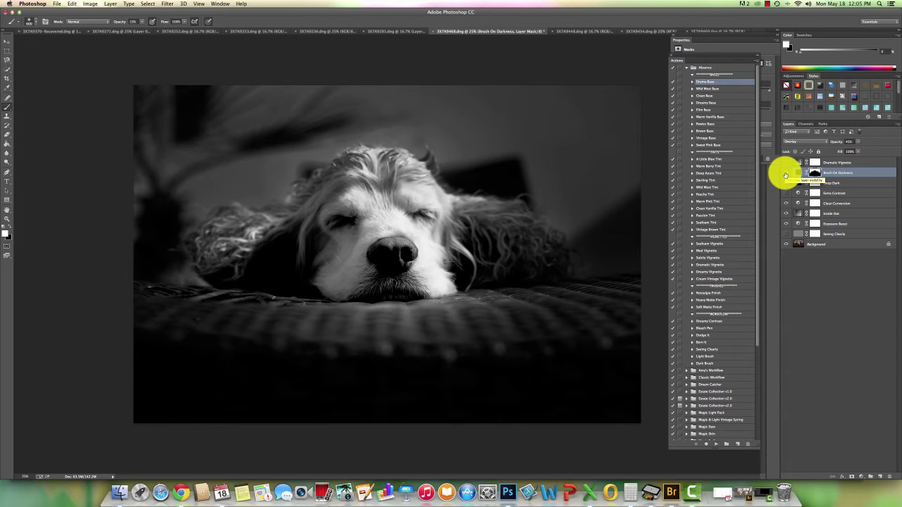
Step: Inspect the Brush On Darkness mask as a red overlay and compare the photo with the layer off and on
key(backslash)
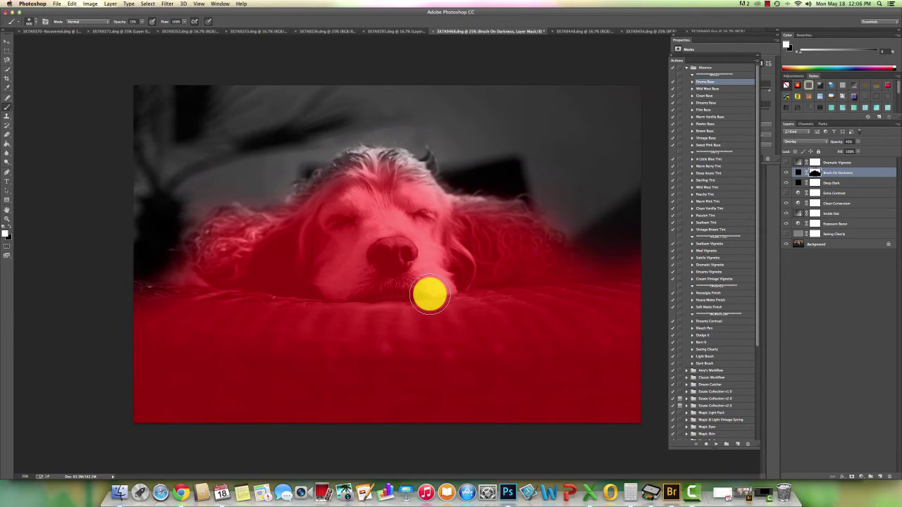
key(backslash)
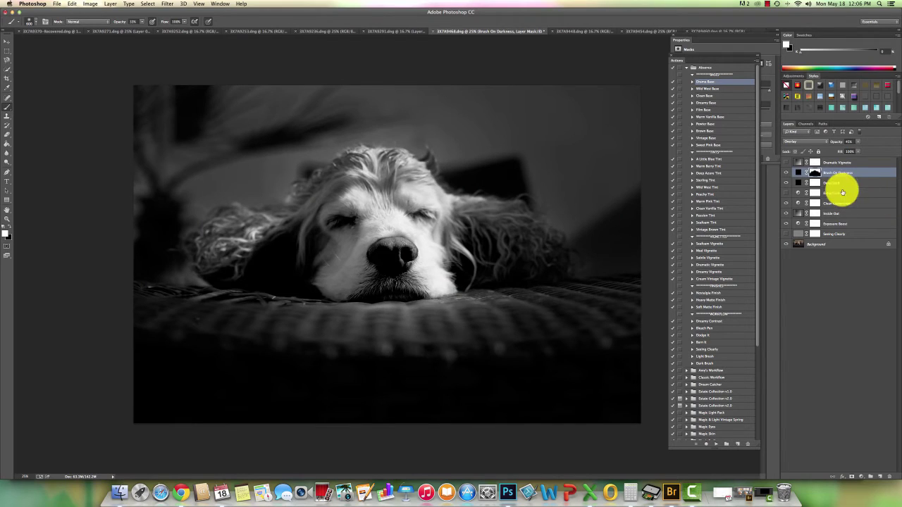
click(784, 173)
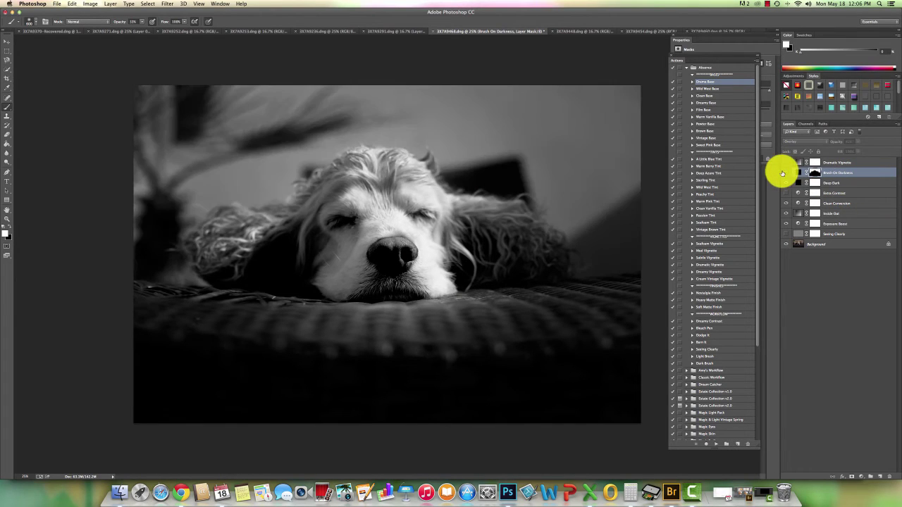
click(785, 173)
Step: Duplicate the Brush On Darkness layer within the same document and raise the copy's opacity to 53%
click(863, 174)
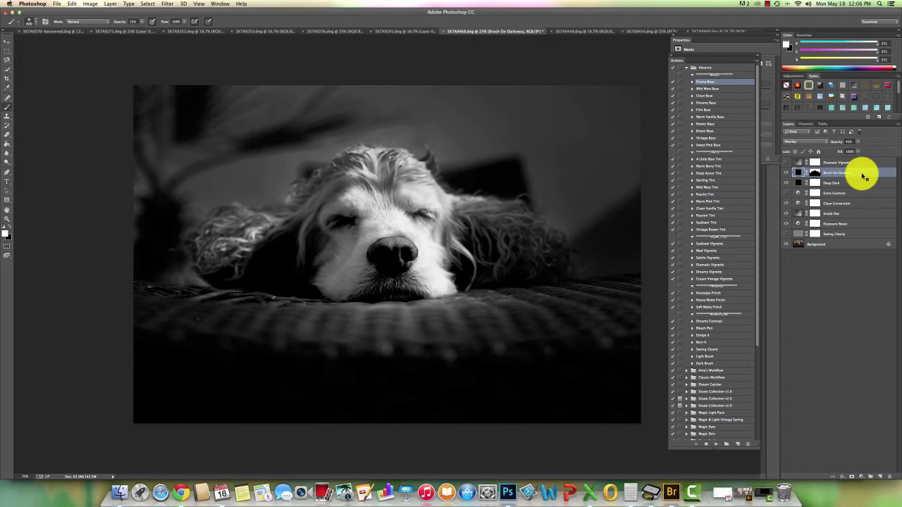
right_click(863, 174)
click(848, 203)
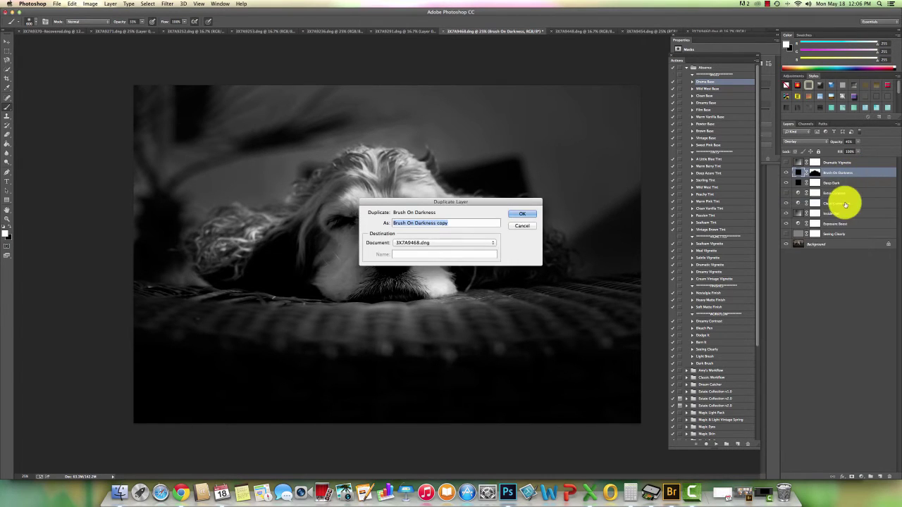
click(525, 213)
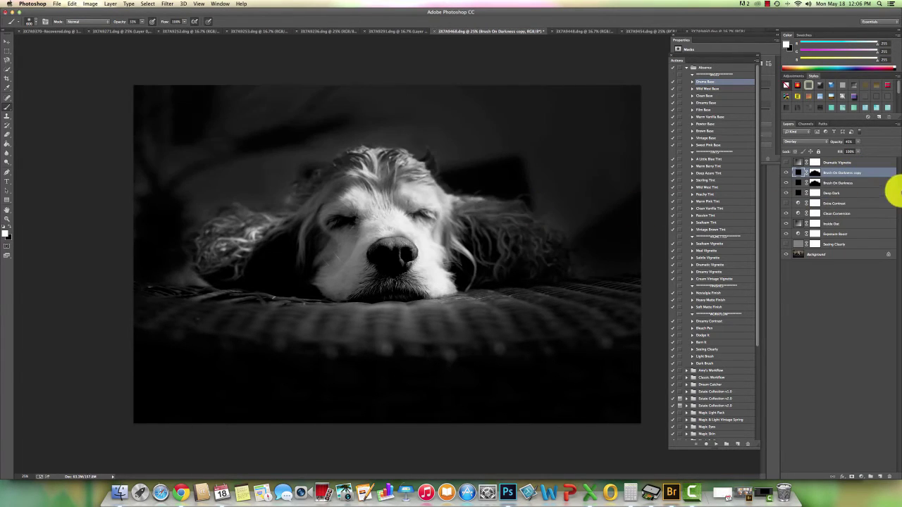
double_click(821, 174)
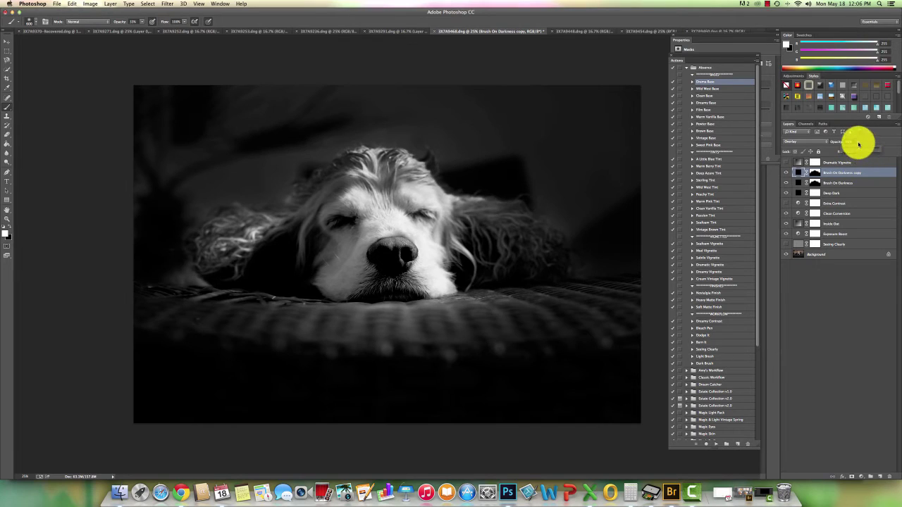
drag(859, 151, 864, 151)
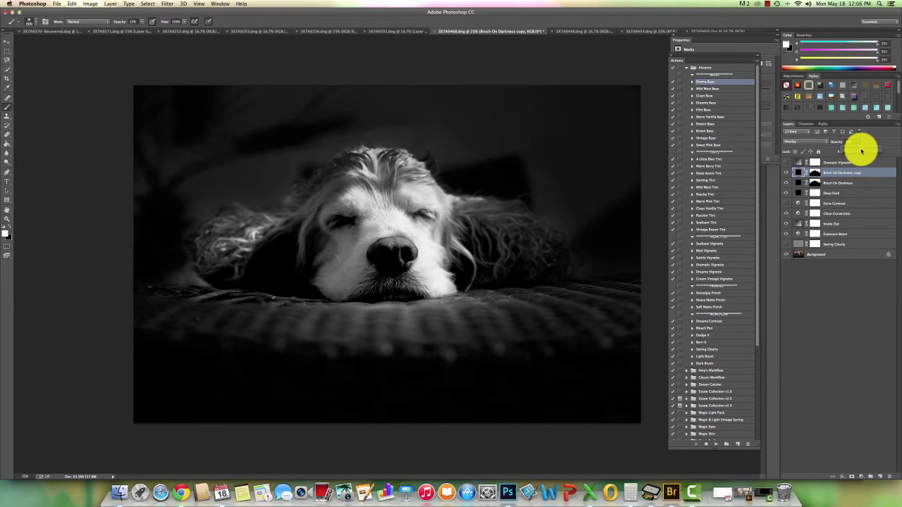
Step: Compare the photo with the darkness copy off and on, and paint black on its mask over the dog's head and ears
click(812, 174)
click(784, 172)
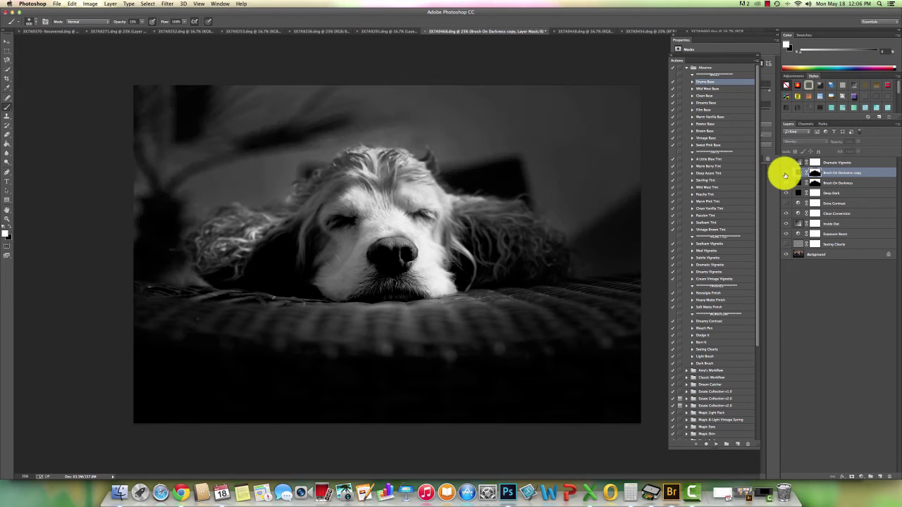
click(784, 172)
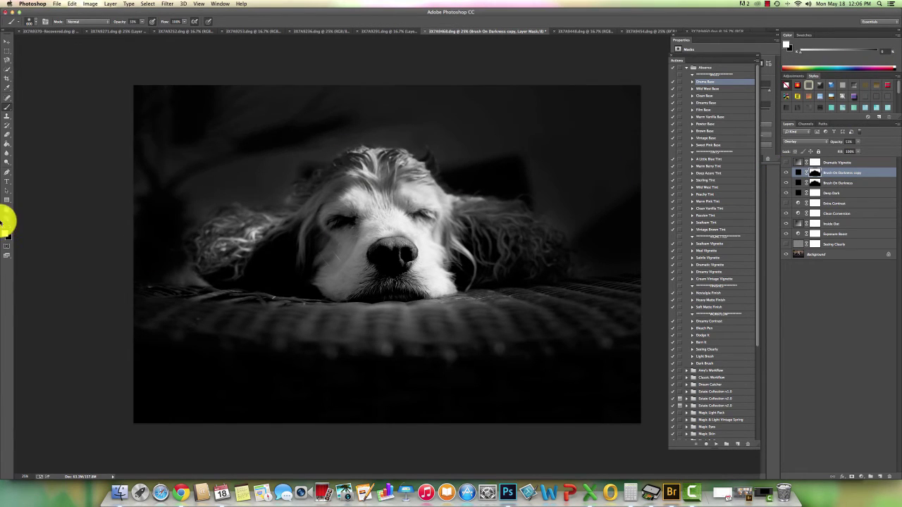
click(10, 230)
mouse_move(150, 31)
mouse_down()
mouse_move(141, 24)
mouse_move(151, 28)
mouse_up()
mouse_move(388, 172)
mouse_down()
mouse_move(340, 179)
mouse_move(352, 185)
mouse_move(384, 163)
mouse_move(415, 190)
mouse_up()
mouse_move(481, 220)
mouse_down()
mouse_move(518, 250)
mouse_move(517, 235)
mouse_move(541, 259)
mouse_up()
mouse_move(291, 237)
mouse_down()
mouse_move(218, 244)
mouse_move(280, 247)
mouse_move(366, 187)
mouse_up()
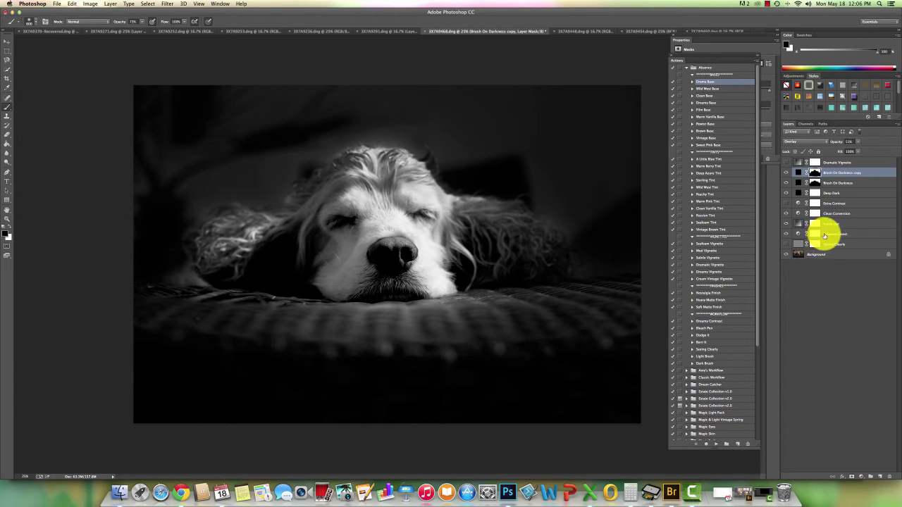
Step: Turn the Extra Contrast layer back on and lower its opacity to 7%
click(785, 207)
click(840, 203)
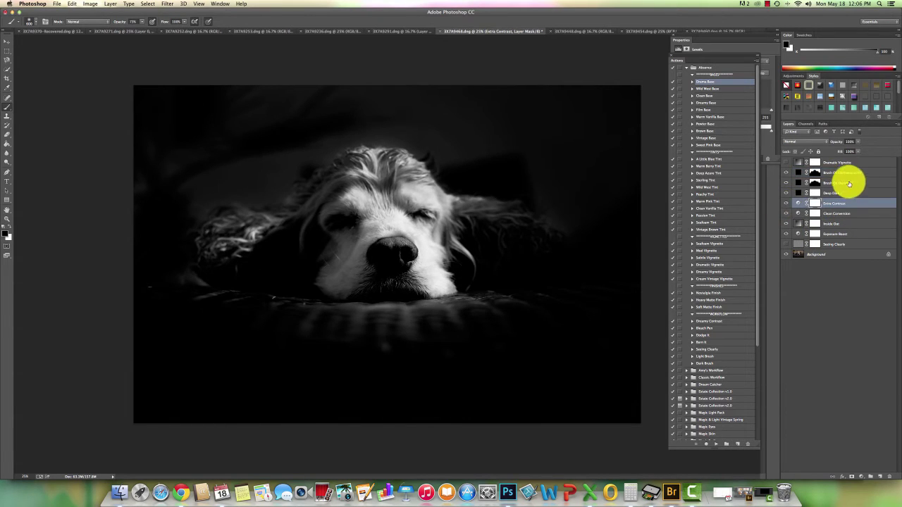
drag(858, 150, 822, 153)
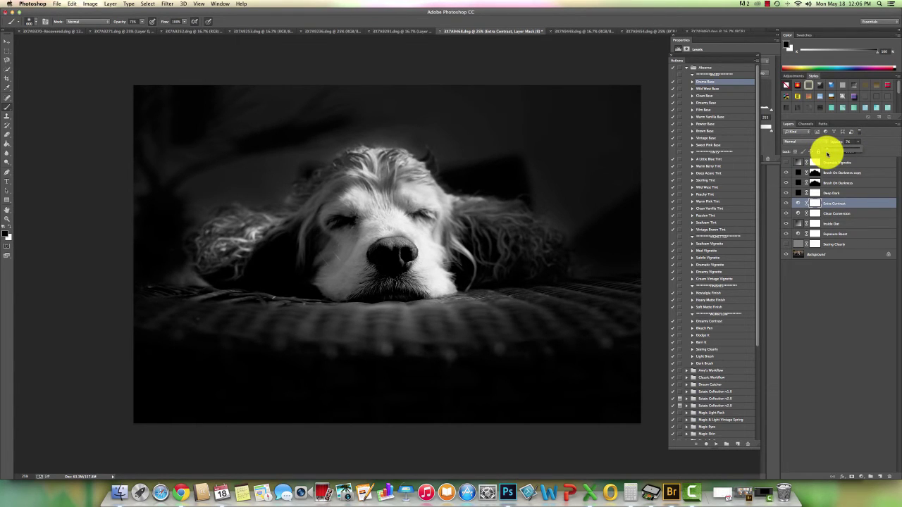
Step: Paint black on the Extra Contrast mask over the dog with 85% brush opacity, reducing the brush size for the face
click(813, 203)
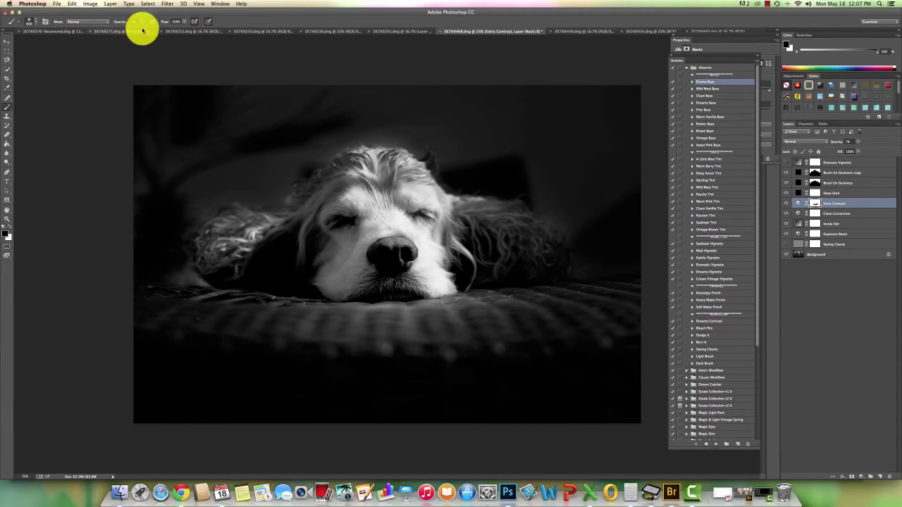
key(8)
key(5)
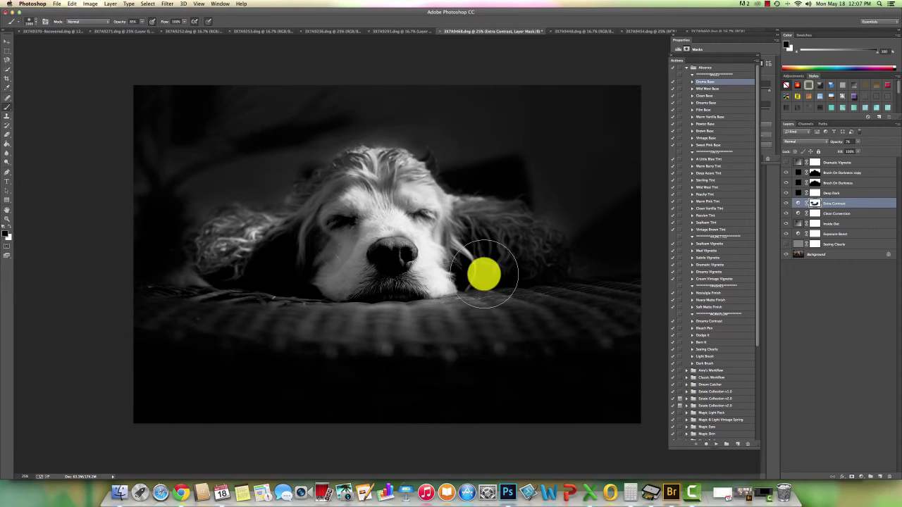
key(bracketleft)
key(bracketleft)
key(bracketleft)
key(bracketleft)
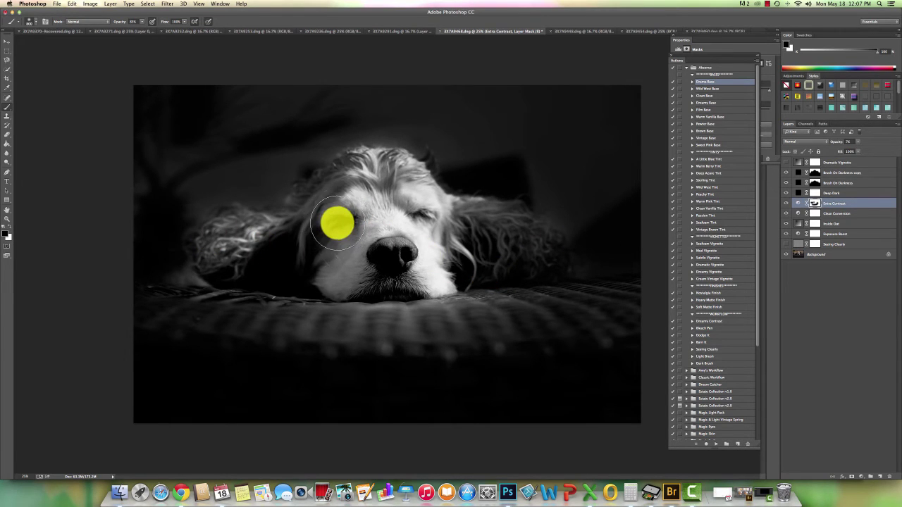
Step: Delete the hidden Dramatic Vignette layer
click(827, 164)
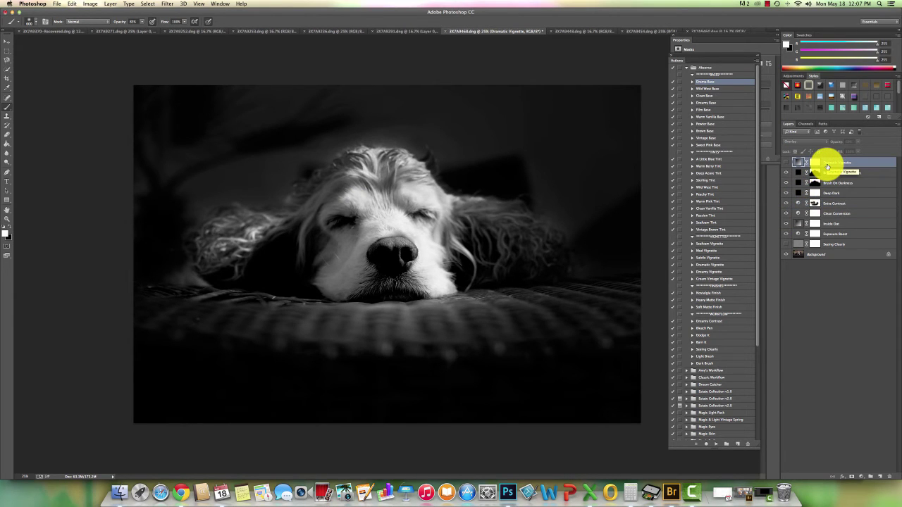
key(BackSpace)
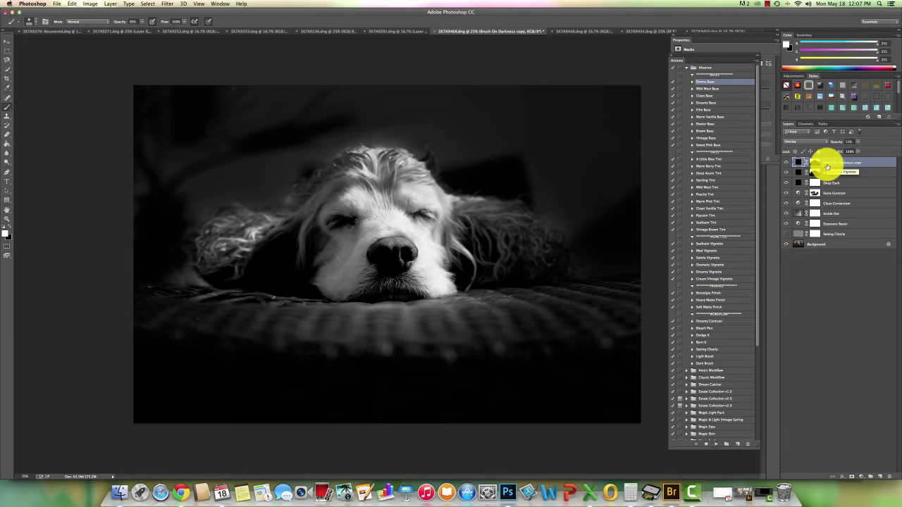
Step: Compare the photo with the Inside Out and Exposure Boost layers each turned off and on
click(851, 205)
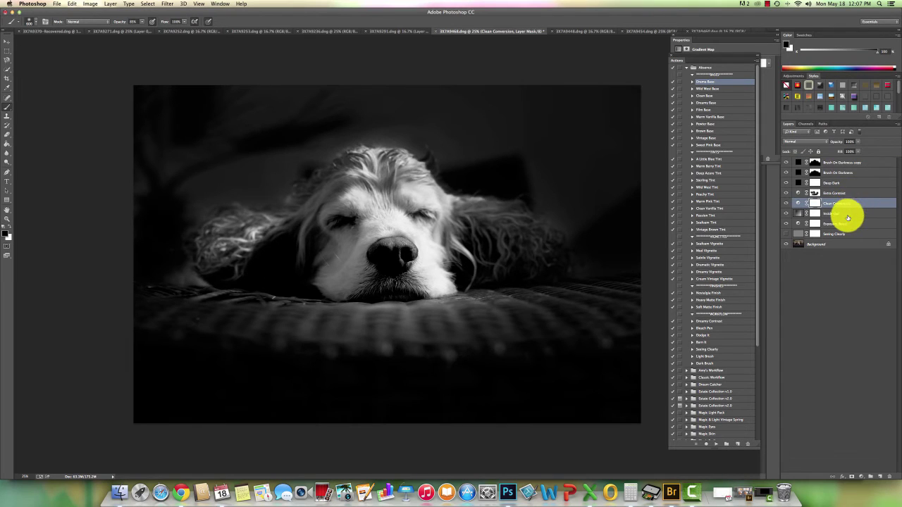
click(847, 217)
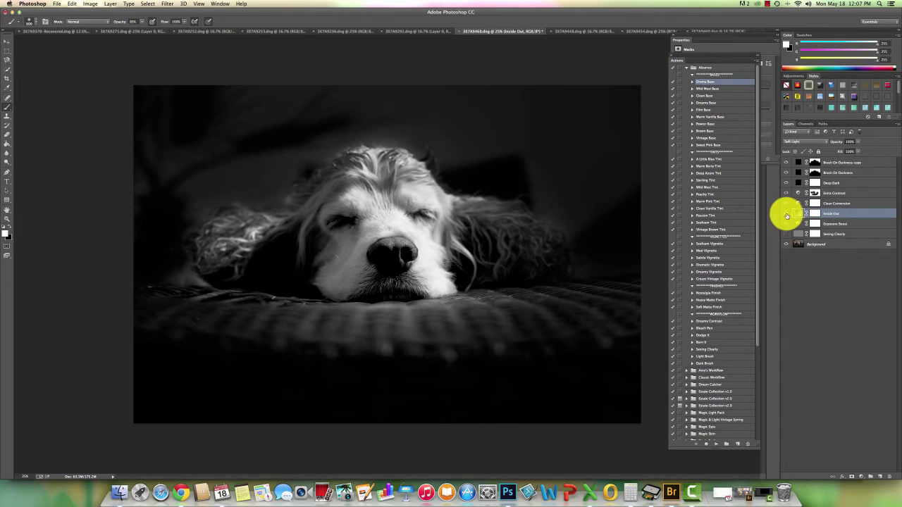
click(786, 213)
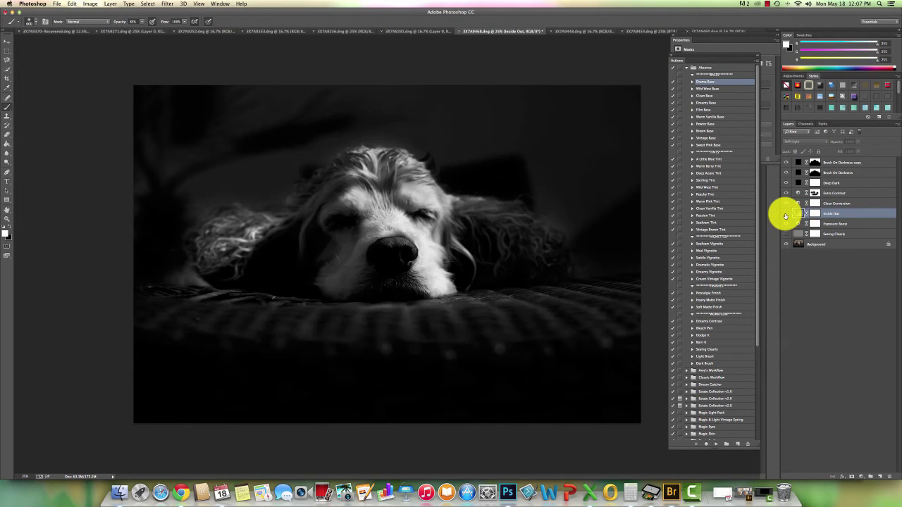
click(785, 214)
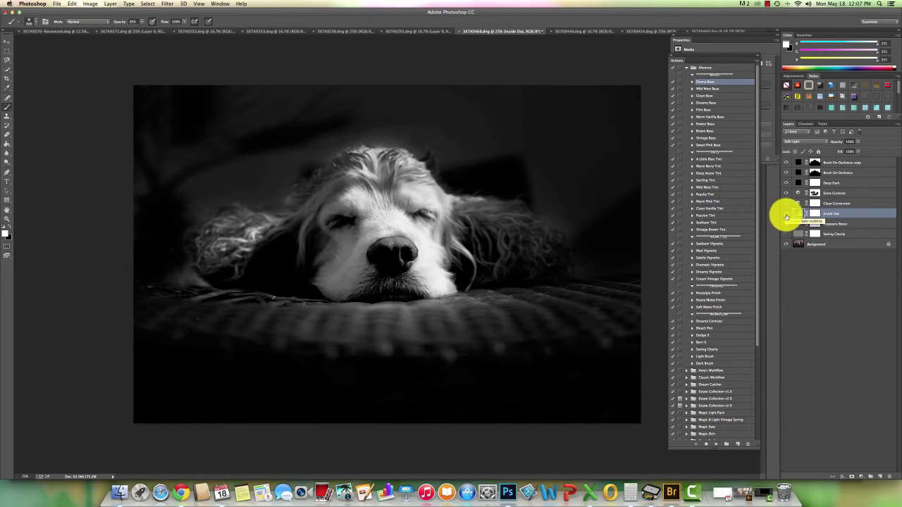
click(786, 223)
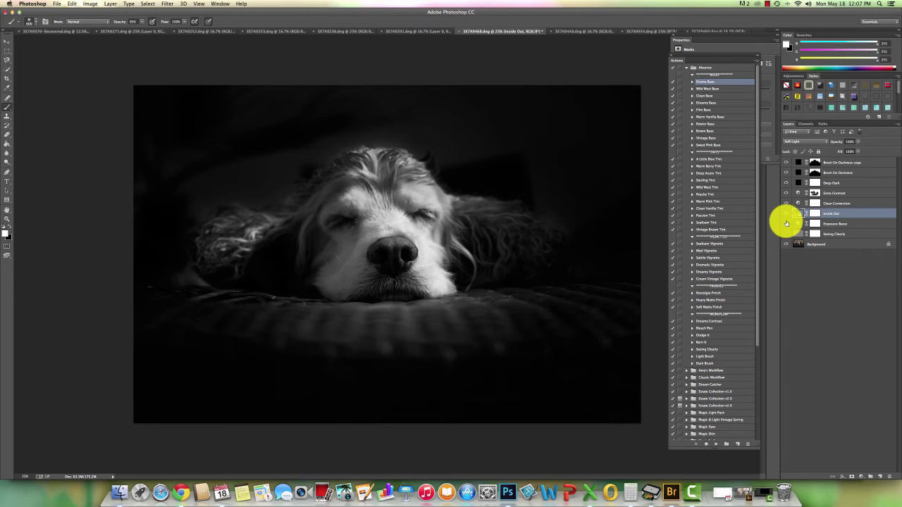
click(786, 224)
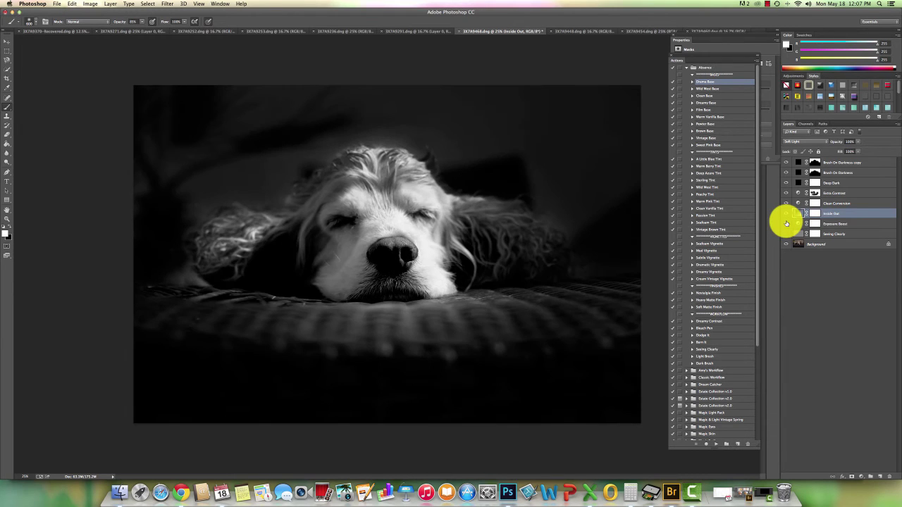
Step: Delete the hidden Seeing Clearly layer above the background
click(830, 236)
key(BackSpace)
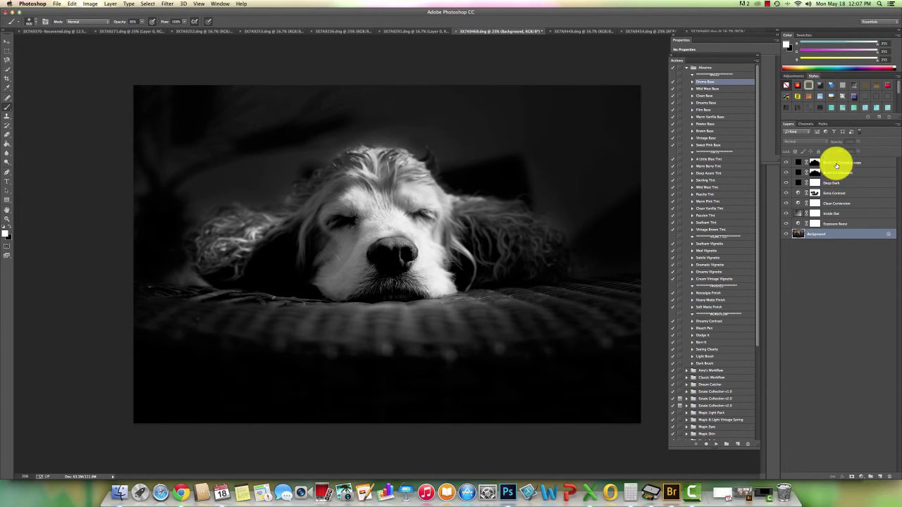
Step: Run the Heavy Matte Finish action above the Brush On Darkness copy layer
click(836, 163)
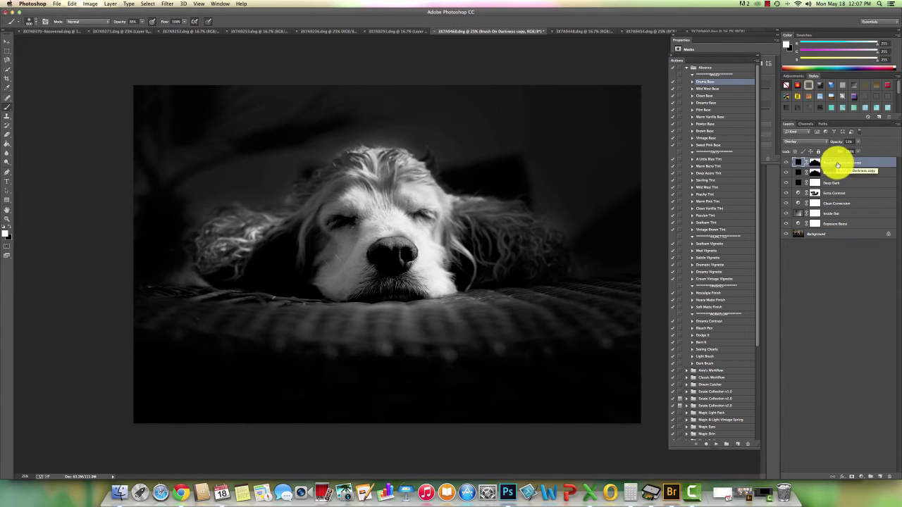
click(729, 300)
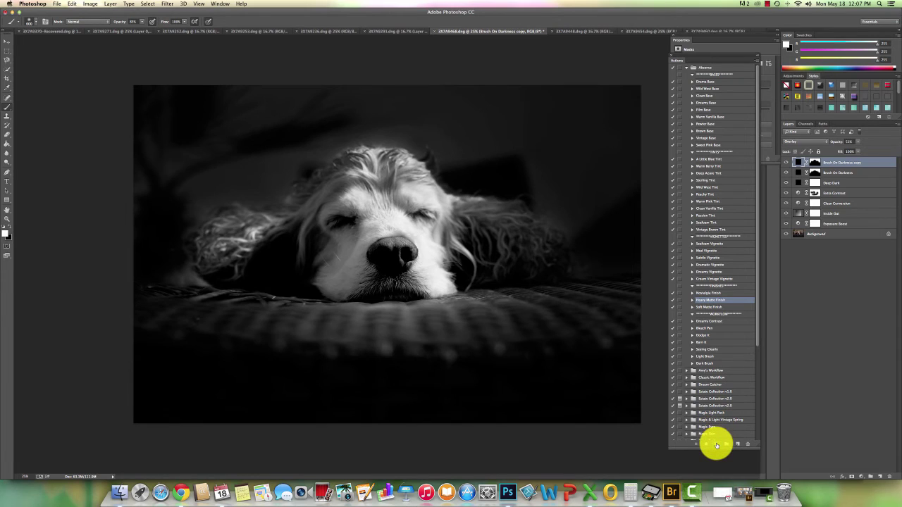
click(717, 444)
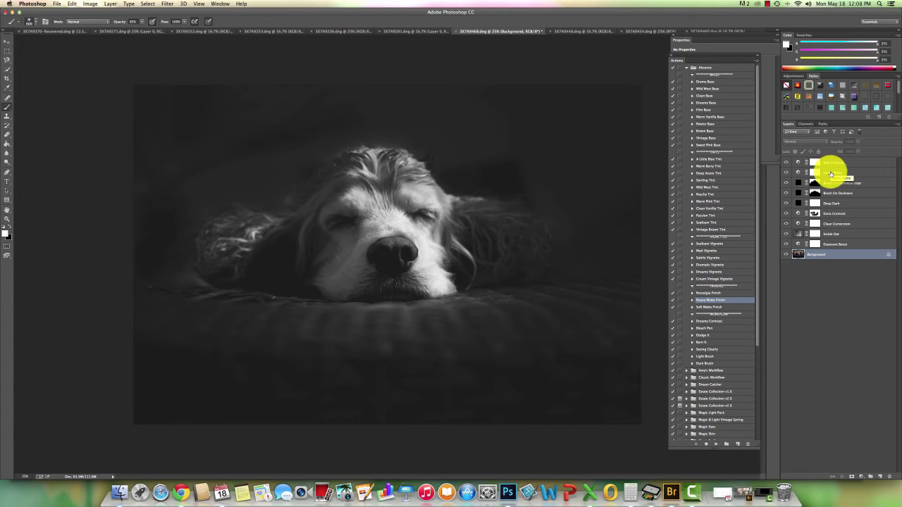
Step: Reorder the two matte finish layers so that Heavy Matte sits above Add Contrast
click(831, 173)
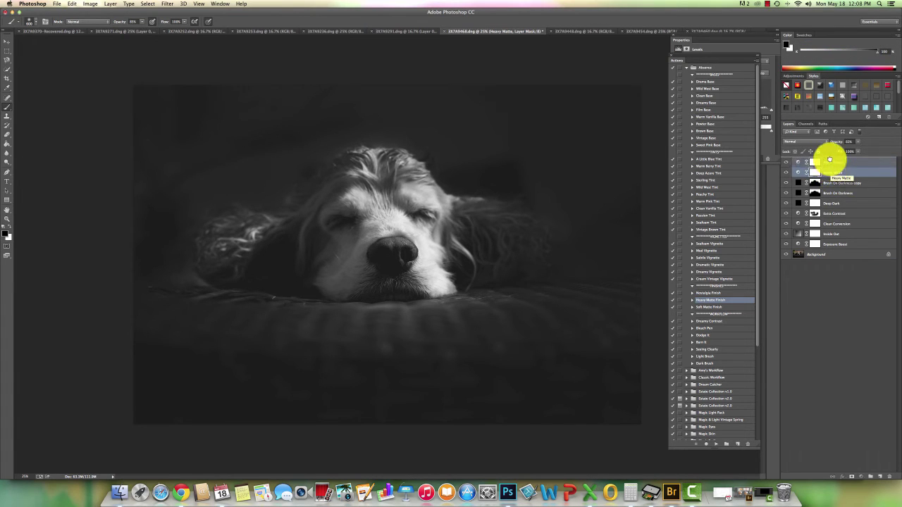
click(830, 161)
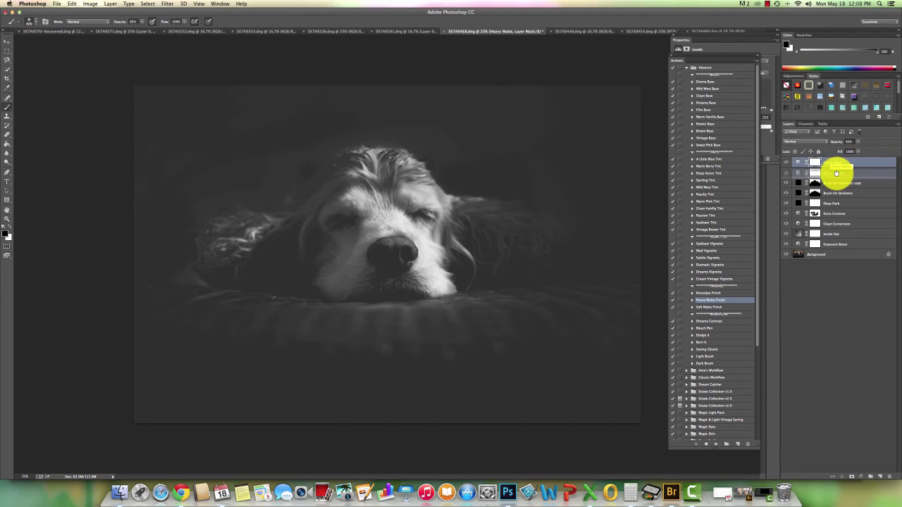
click(836, 173)
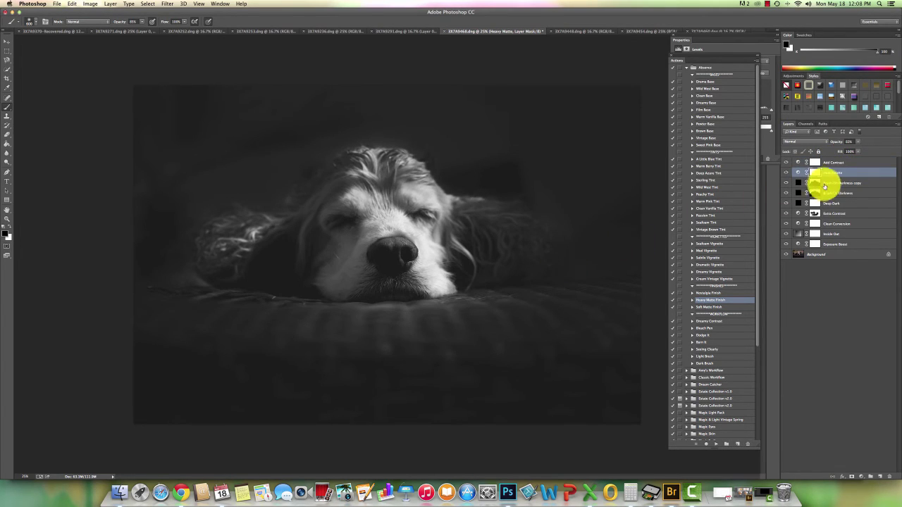
click(832, 162)
click(832, 162)
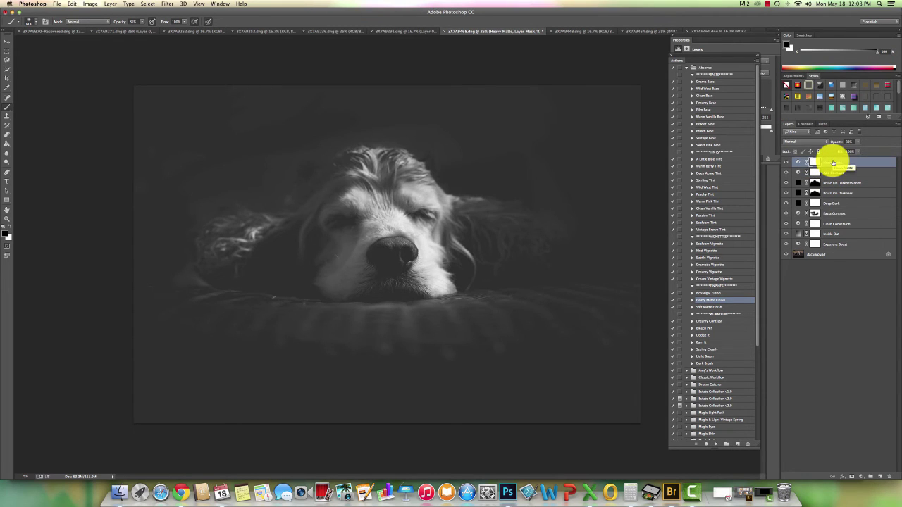
Step: Lower the Add Contrast layer's opacity to about 66% and raise the Brush On Darkness copy layer's opacity
click(831, 173)
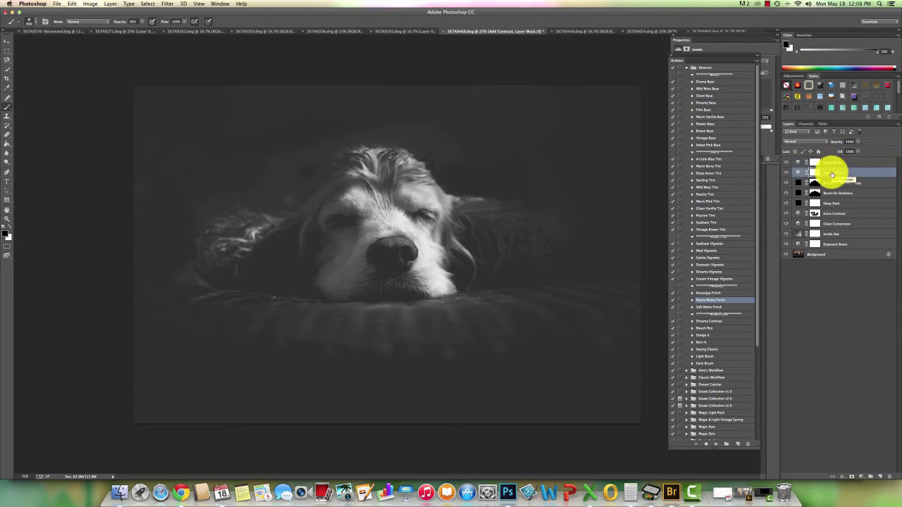
click(858, 142)
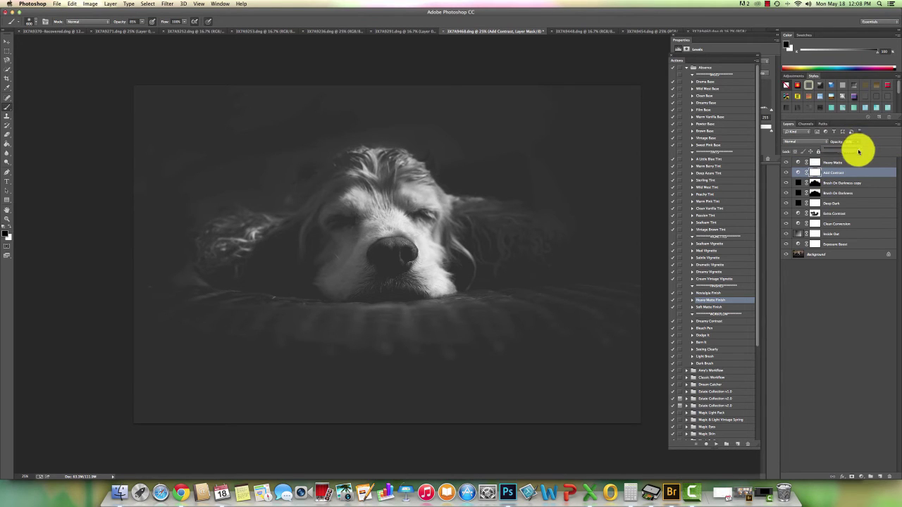
mouse_move(857, 152)
mouse_down()
mouse_move(821, 153)
mouse_move(845, 153)
mouse_up()
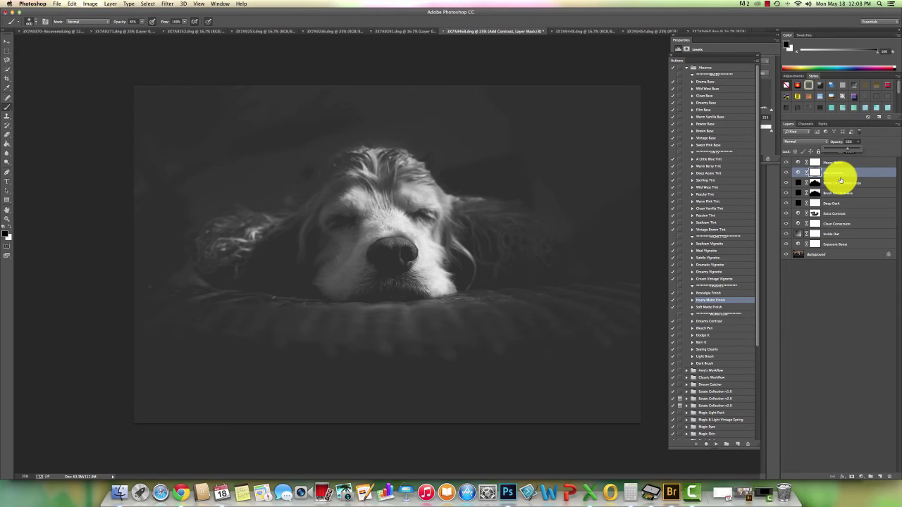
click(837, 182)
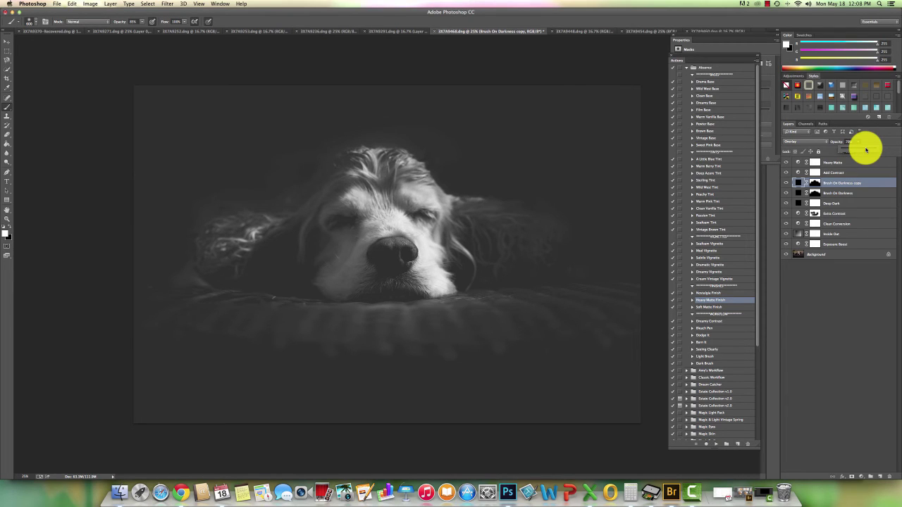
Step: Run the Moveable Haze action from the Spring Light set with the Heavy Matte layer selected
click(861, 163)
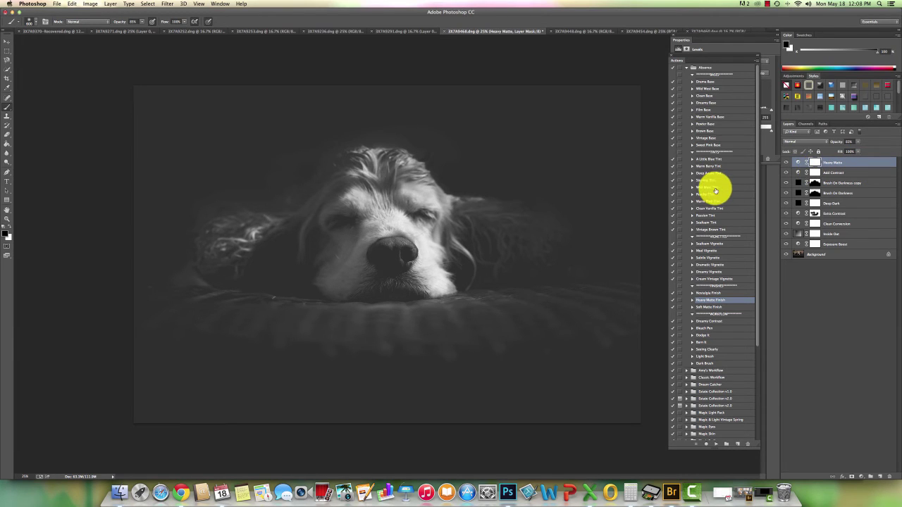
scroll(715, 189, down, 5)
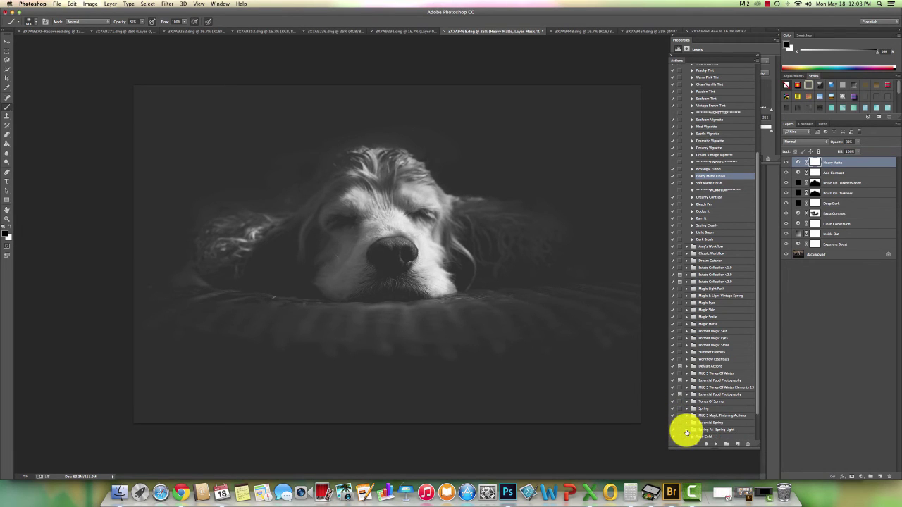
click(686, 429)
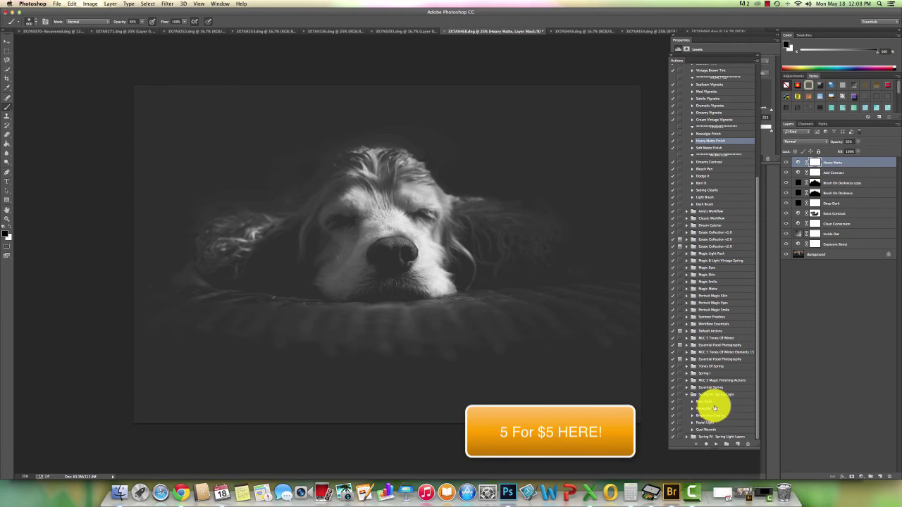
click(719, 408)
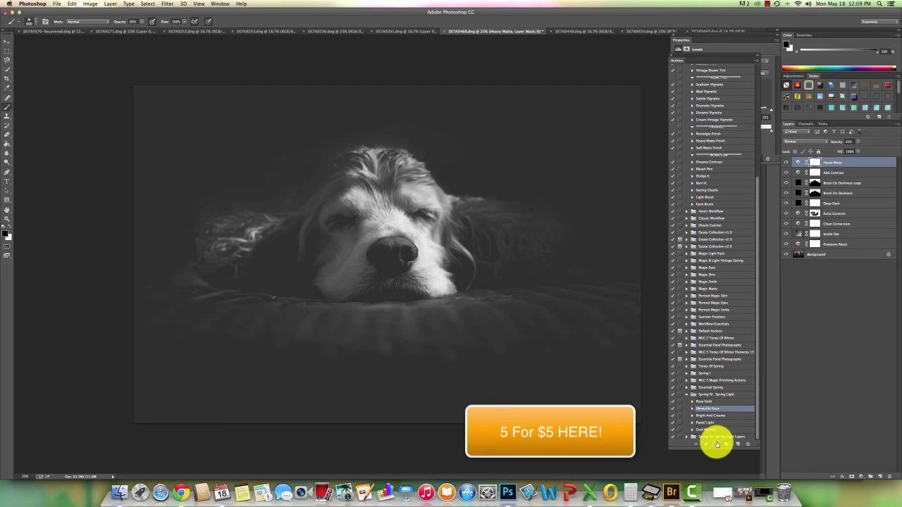
click(716, 444)
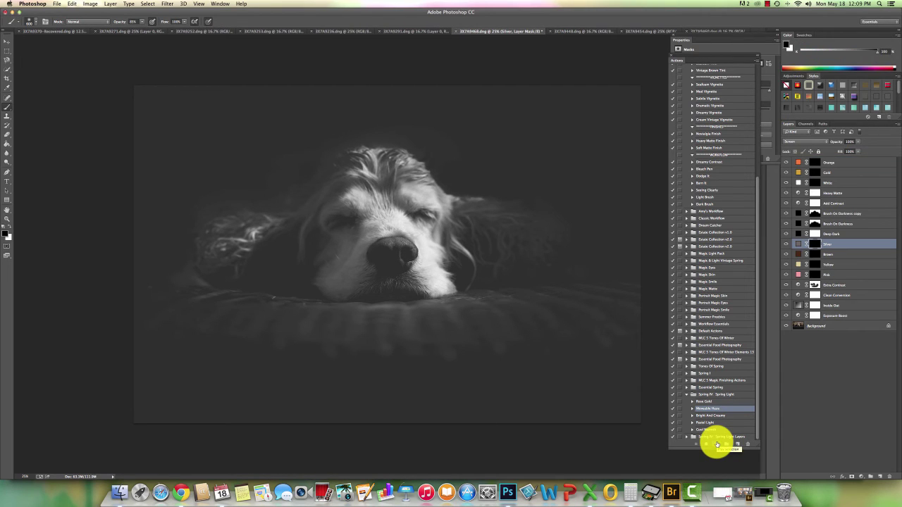
Step: Delete the Brown, Yellow, Pink, Orange, Gold and White haze layers and move the Silver layer to the top of the stack
click(828, 255)
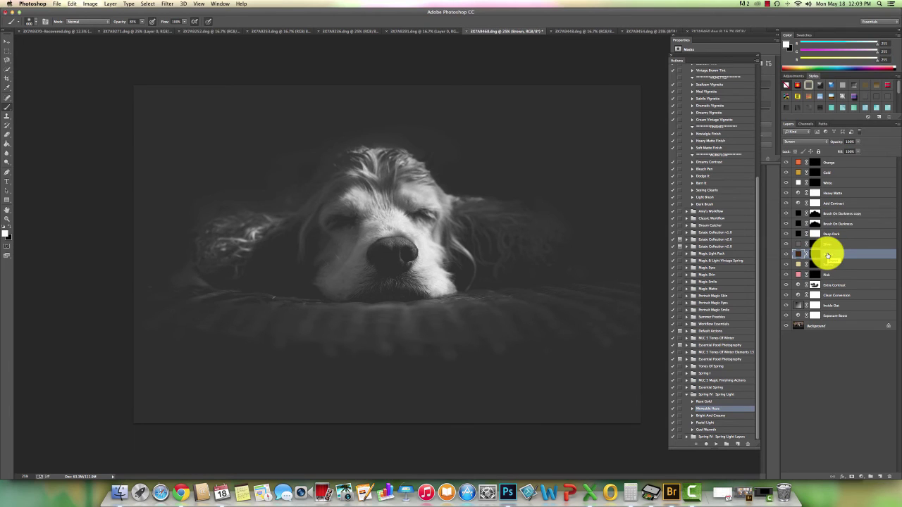
key(BackSpace)
key(BackSpace)
key(BackSpace)
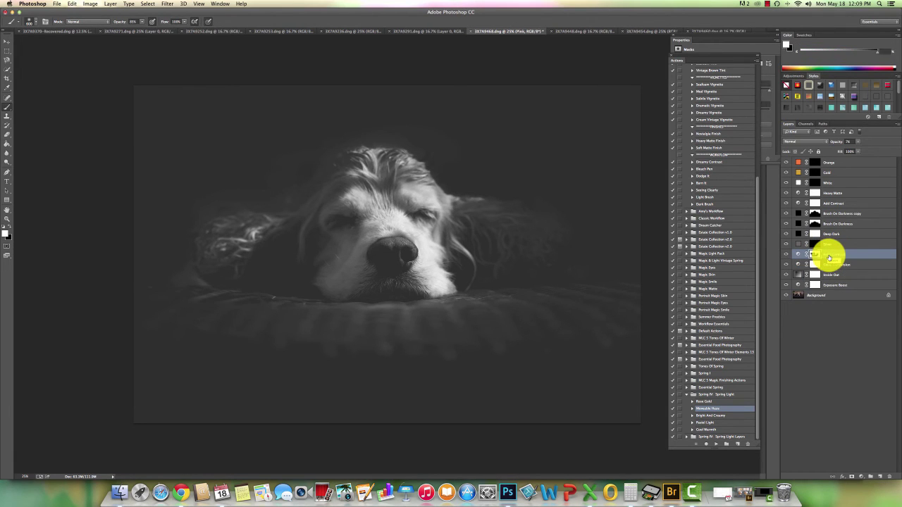
click(832, 162)
key(BackSpace)
key(BackSpace)
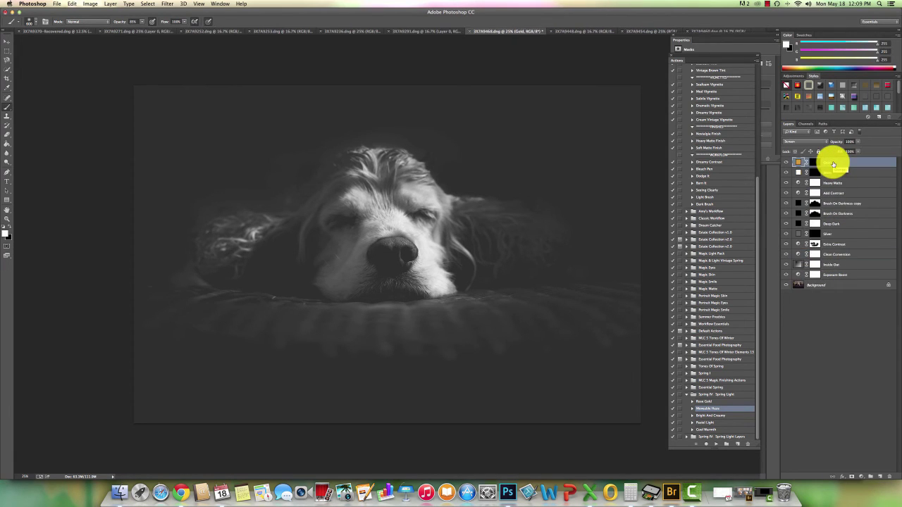
key(BackSpace)
drag(836, 209, 835, 161)
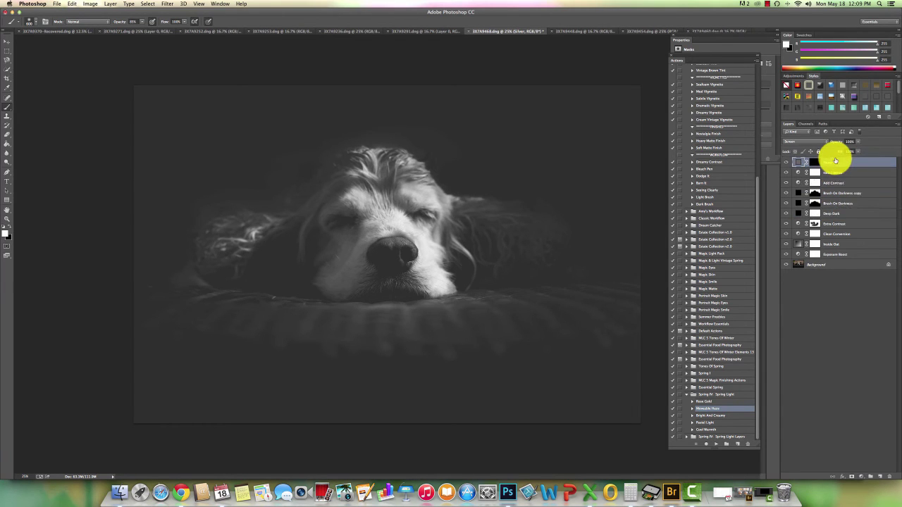
Step: Paint white on the Silver layer's mask over the background right of the dog, using a very large brush at about 20% opacity
click(813, 162)
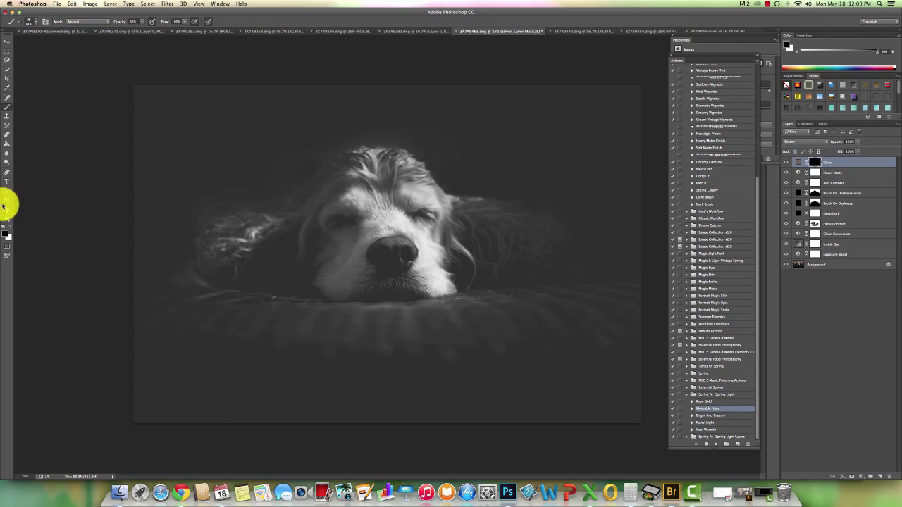
click(9, 227)
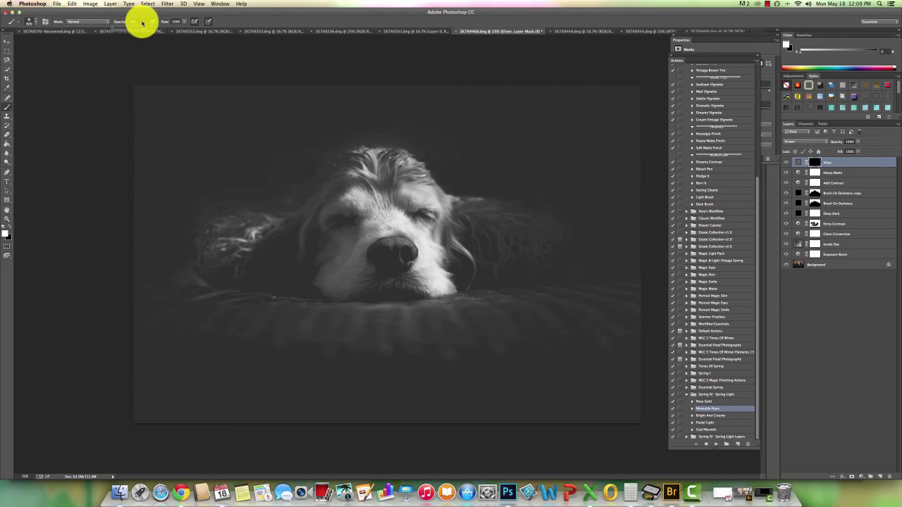
drag(142, 24, 125, 36)
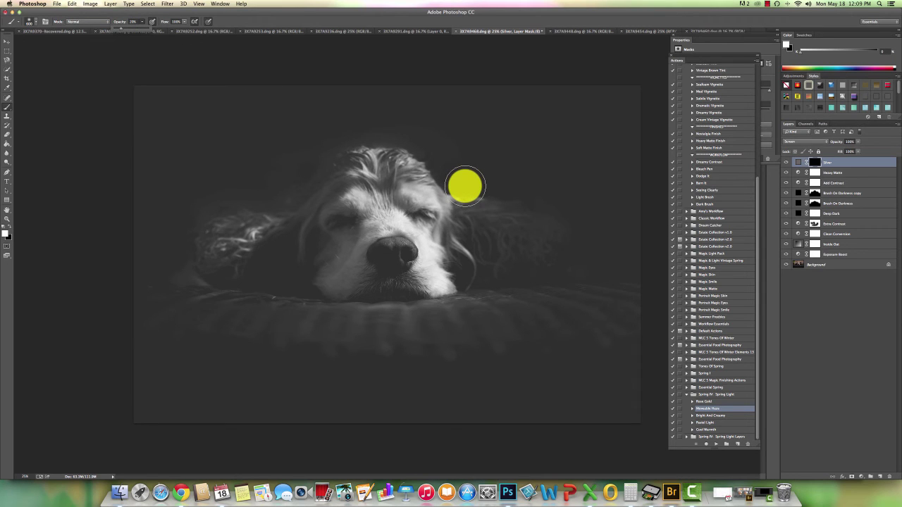
key(bracketright)
key(bracketright)
key(bracketright)
key(bracketright)
key(bracketright)
key(bracketright)
key(bracketright)
key(bracketright)
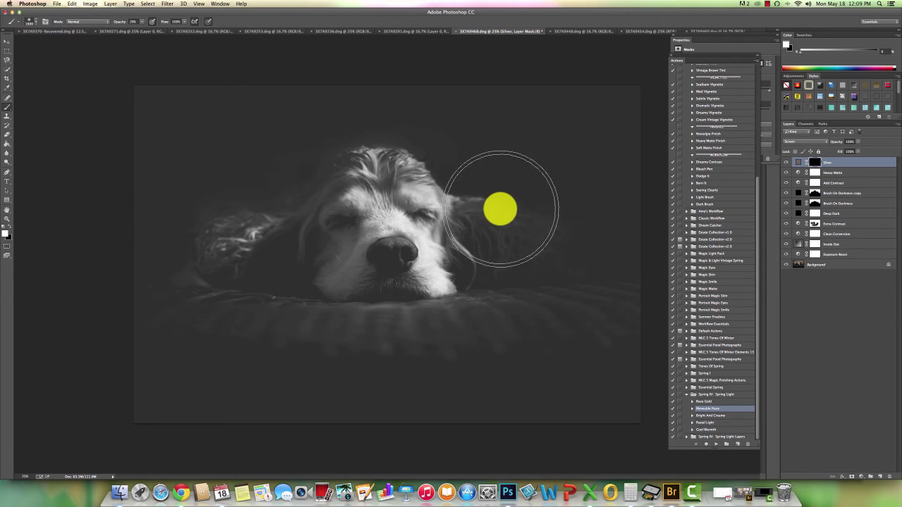
key(bracketright)
key(bracketright)
key(bracketright)
key(bracketright)
key(bracketright)
key(bracketright)
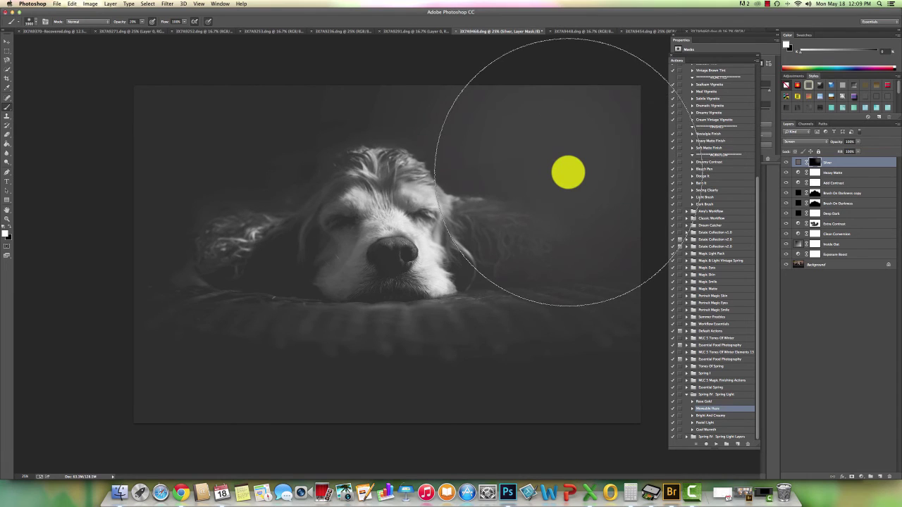
Step: Build up the silver glow towards the photo's upper-right corner with progressively smaller brush sizes, down to 1400 px
key(bracketleft)
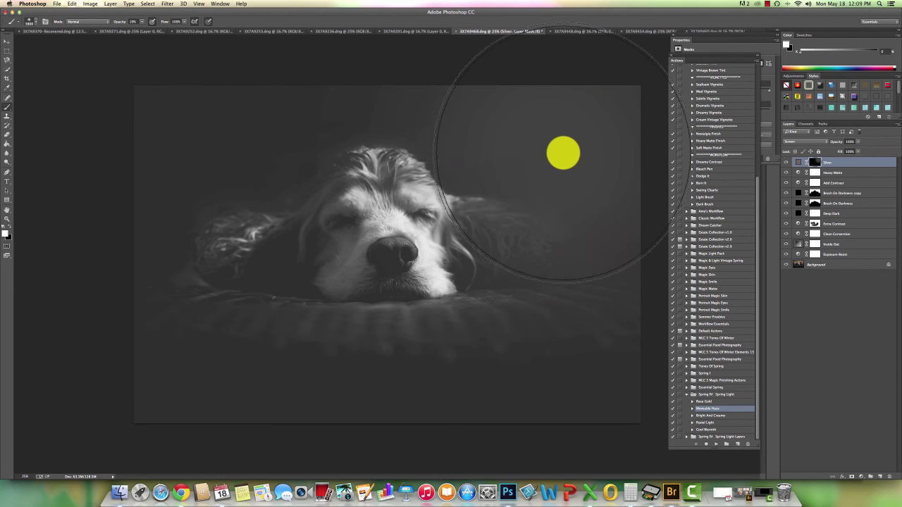
key(bracketleft)
key(bracketleft)
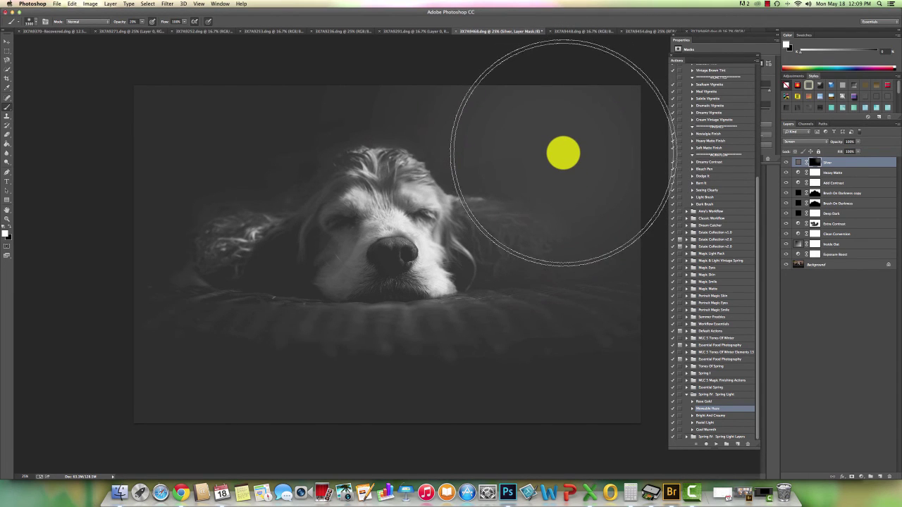
key(bracketleft)
key(bracketleft)
key(bracketleft)
key(bracketleft)
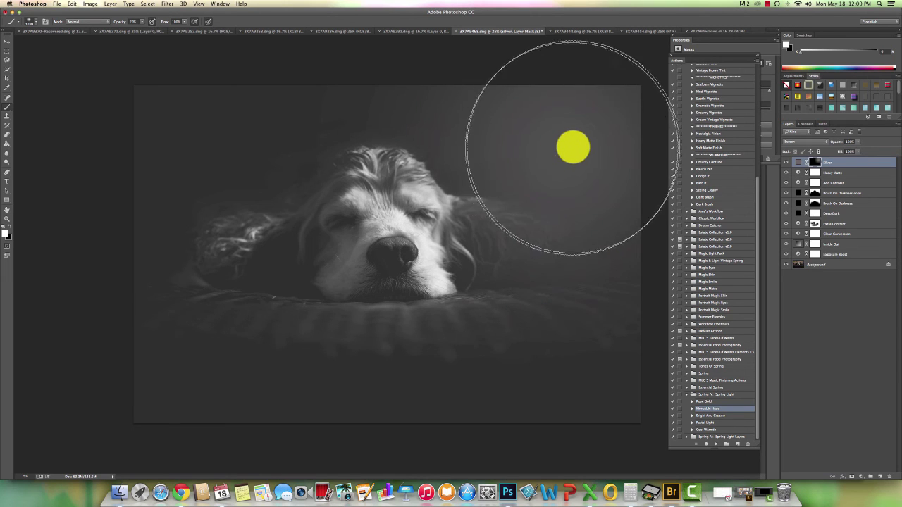
key(bracketleft)
key(bracketleft)
key(bracketleft)
key(bracketleft)
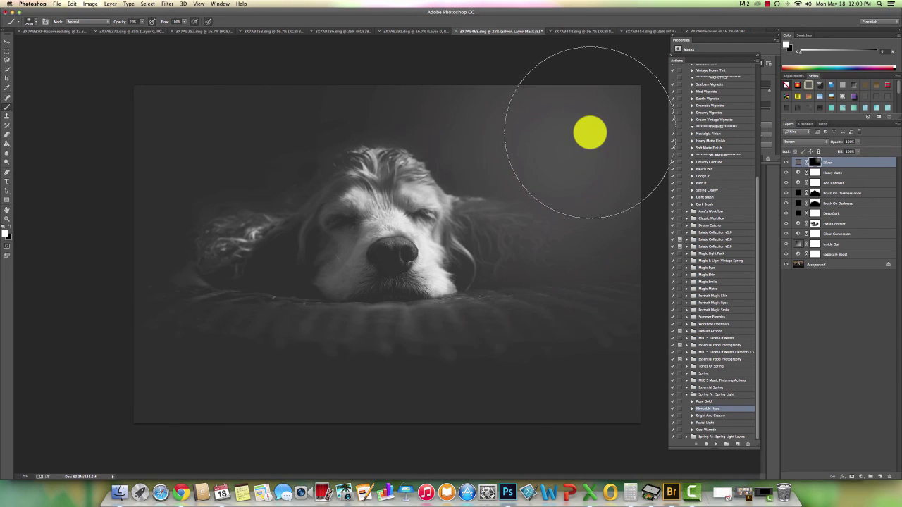
key(bracketleft)
key(bracketleft)
key(bracketleft)
key(bracketleft)
key(bracketleft)
key(bracketleft)
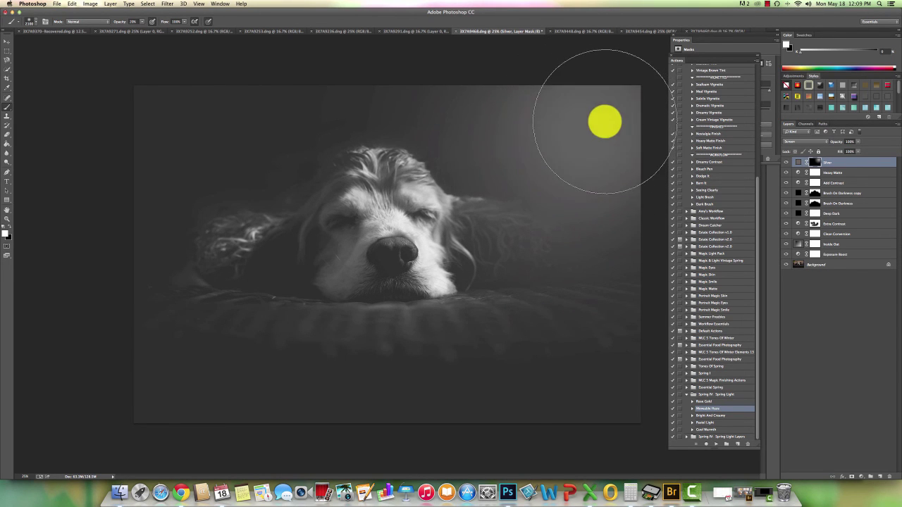
key(bracketleft)
key(bracketleft)
key(bracketleft)
key(bracketleft)
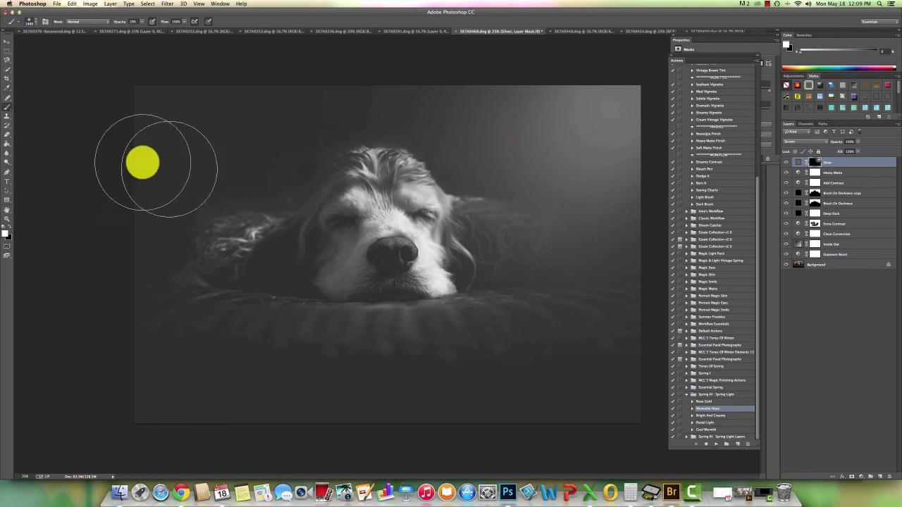
Step: Crop a narrow strip off the photo's left side
click(7, 80)
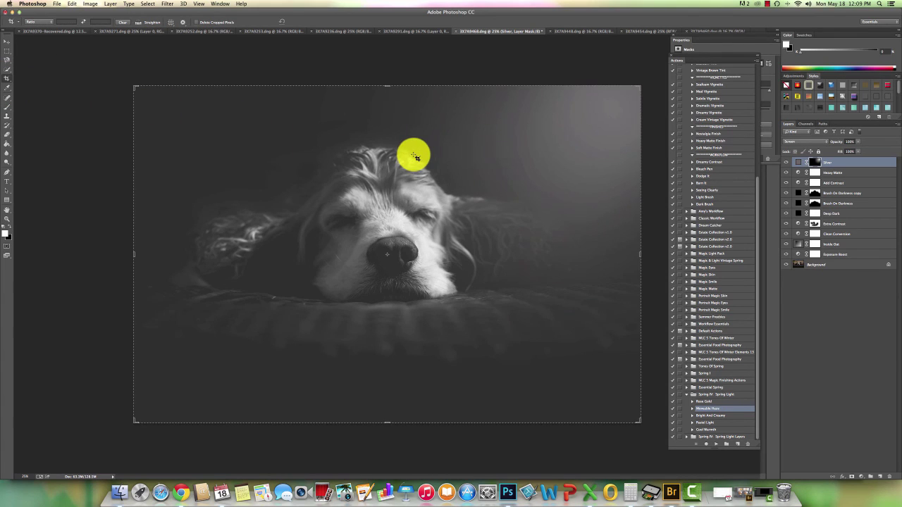
click(413, 151)
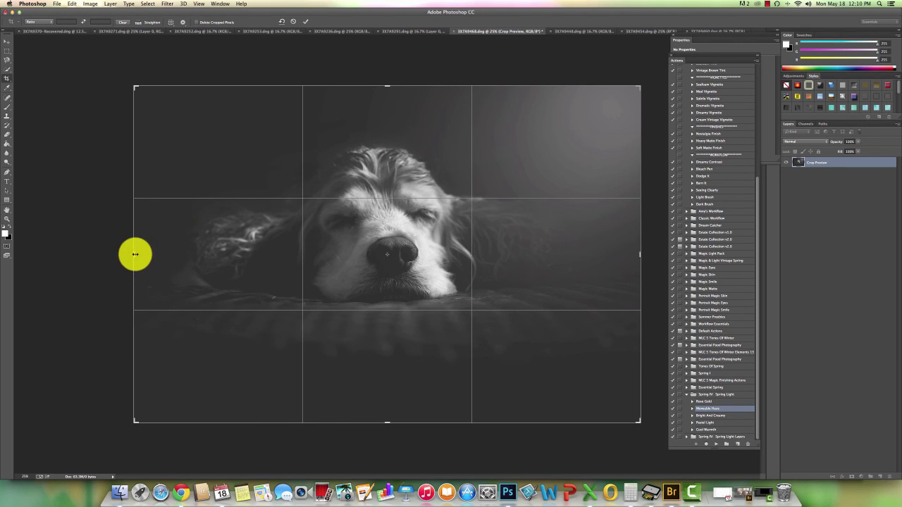
drag(134, 253, 140, 253)
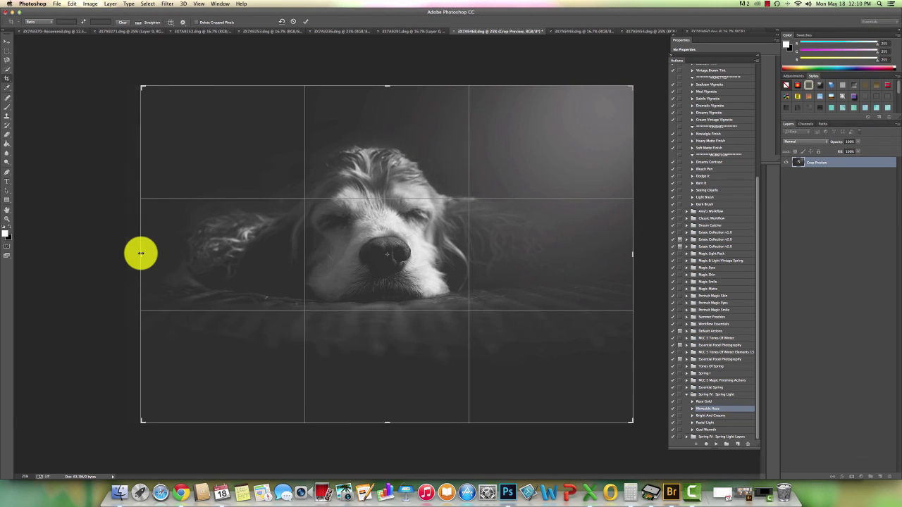
click(306, 22)
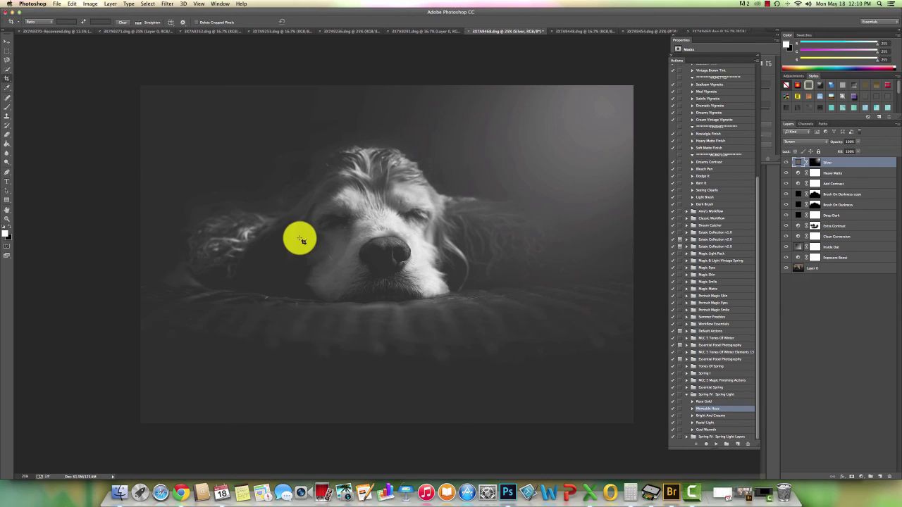
Step: Compare the original photo with the finished edit by hiding and restoring all layers above Layer 0
alt+click(786, 268)
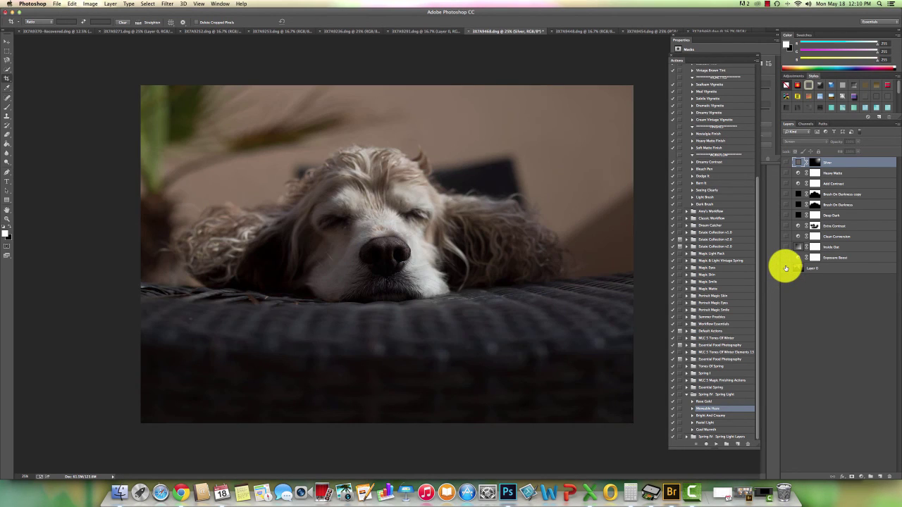
alt+click(786, 269)
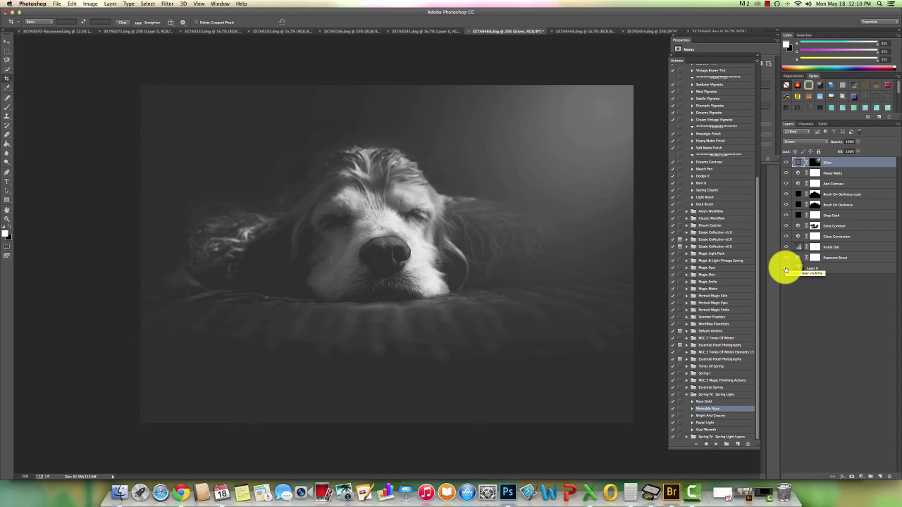